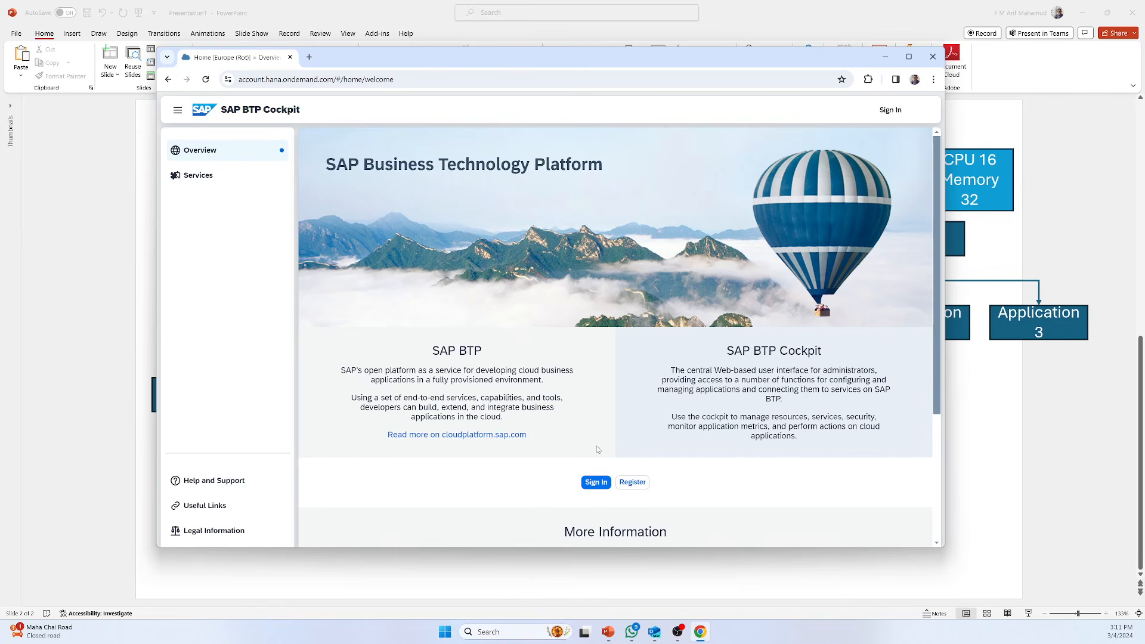
# Sign in to the SAP BTP Cockpit with the prefilled login e-mail, the text from the verification image and the account password.
pyautogui.click(600, 486)
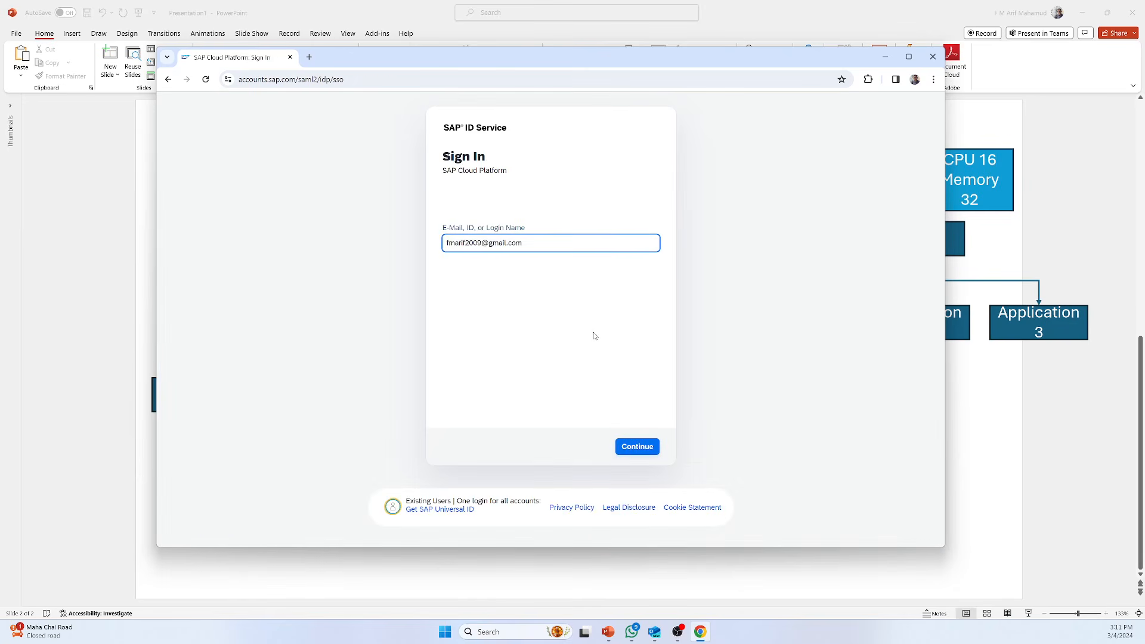
pyautogui.click(648, 446)
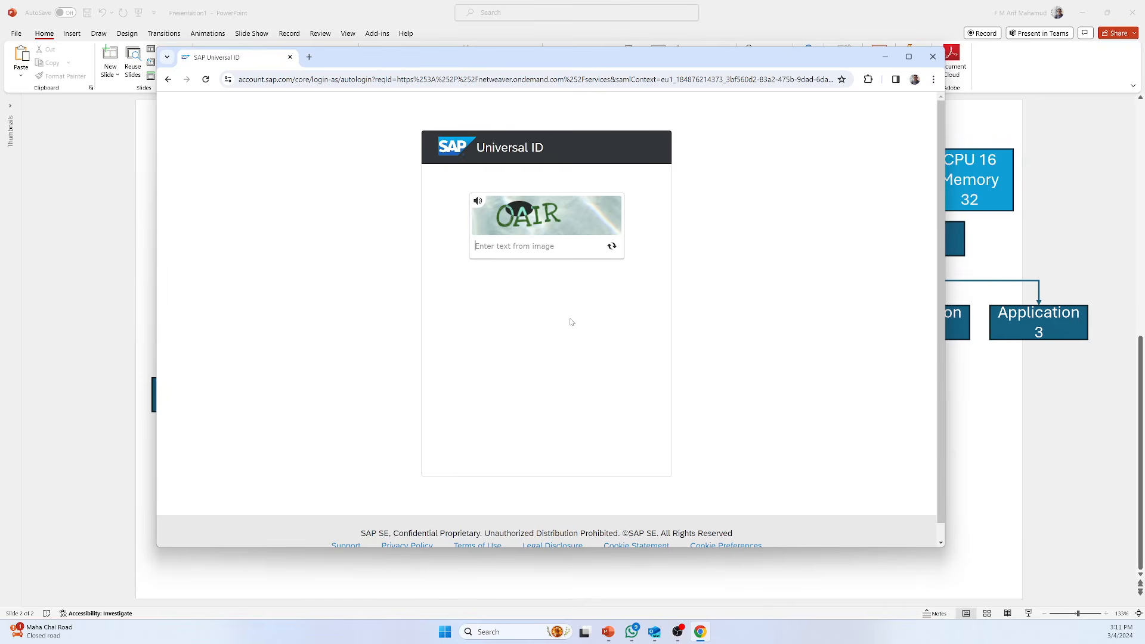
pyautogui.write('oair')
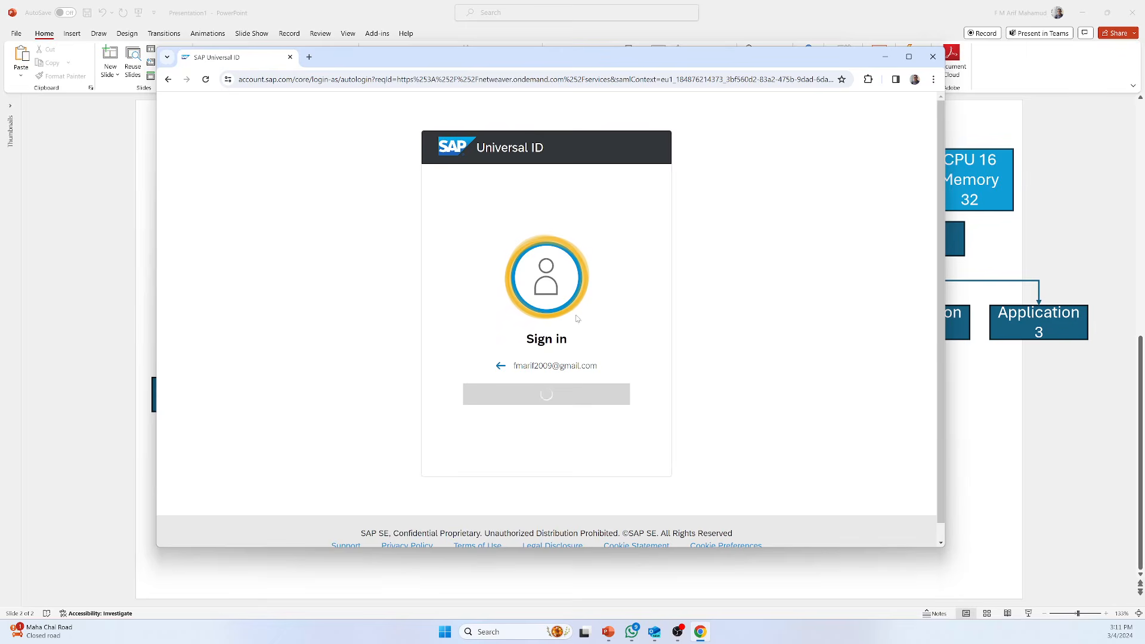
pyautogui.click(511, 365)
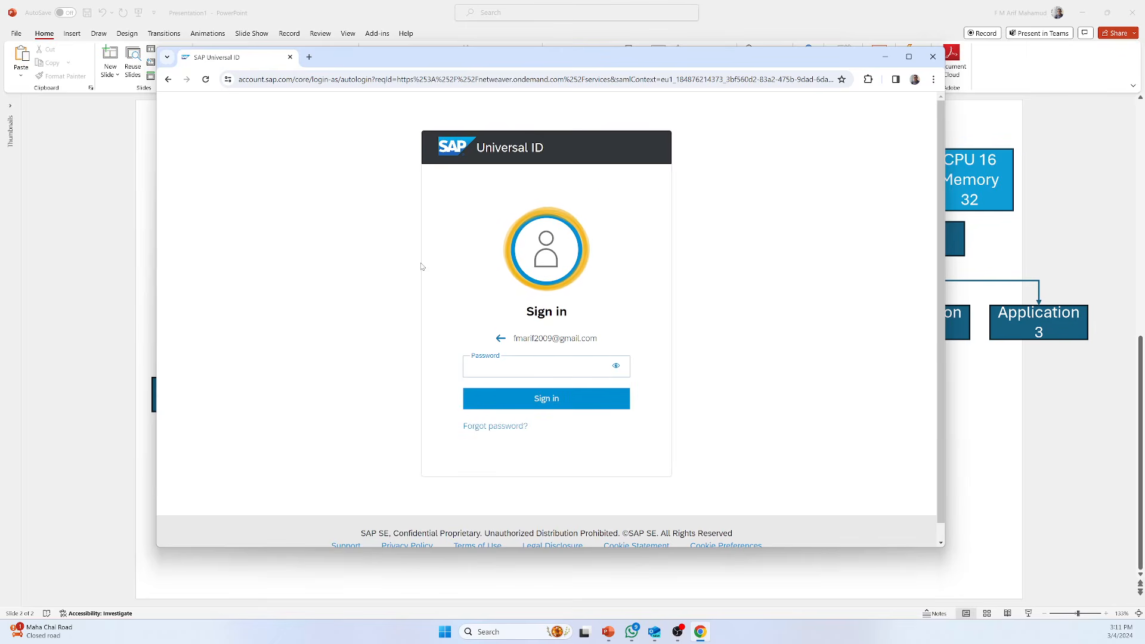
pyautogui.write('••••••••')
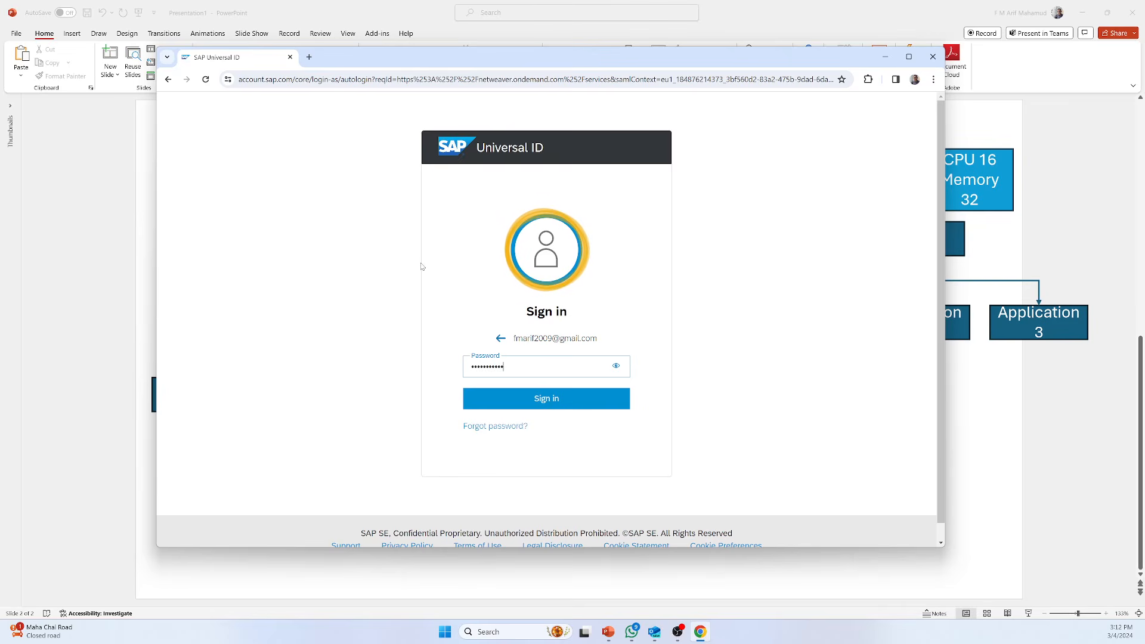
pyautogui.press('Return')
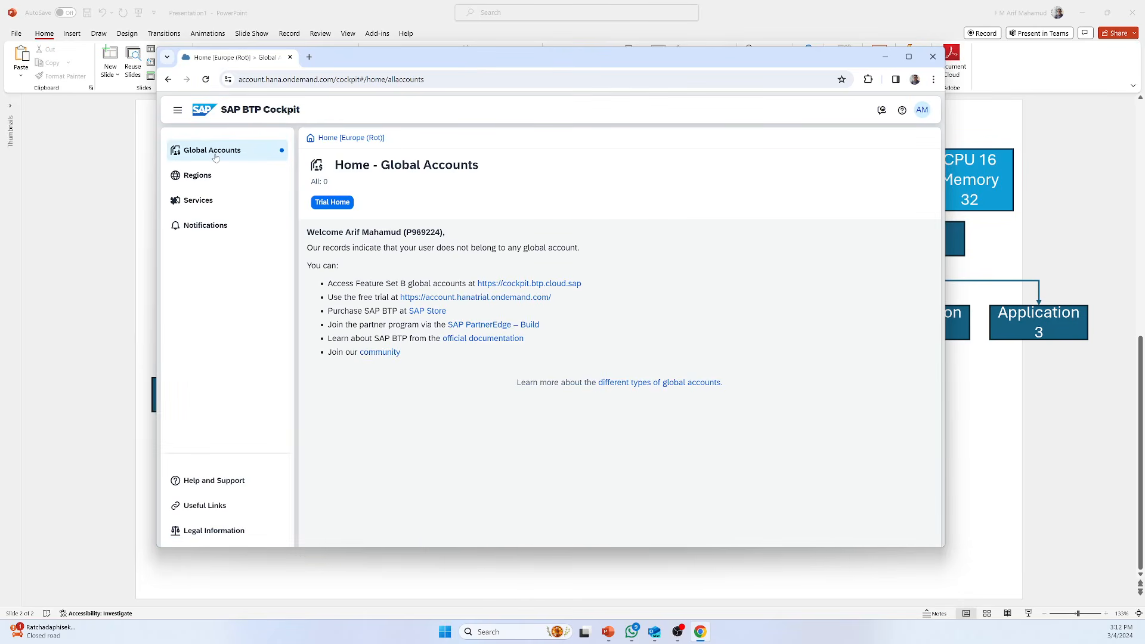
# Duplicate the Global Accounts page in a second browser tab and open Trial Home in the copy.
pyautogui.moveTo(374, 50); pyautogui.dragTo(439, 326)
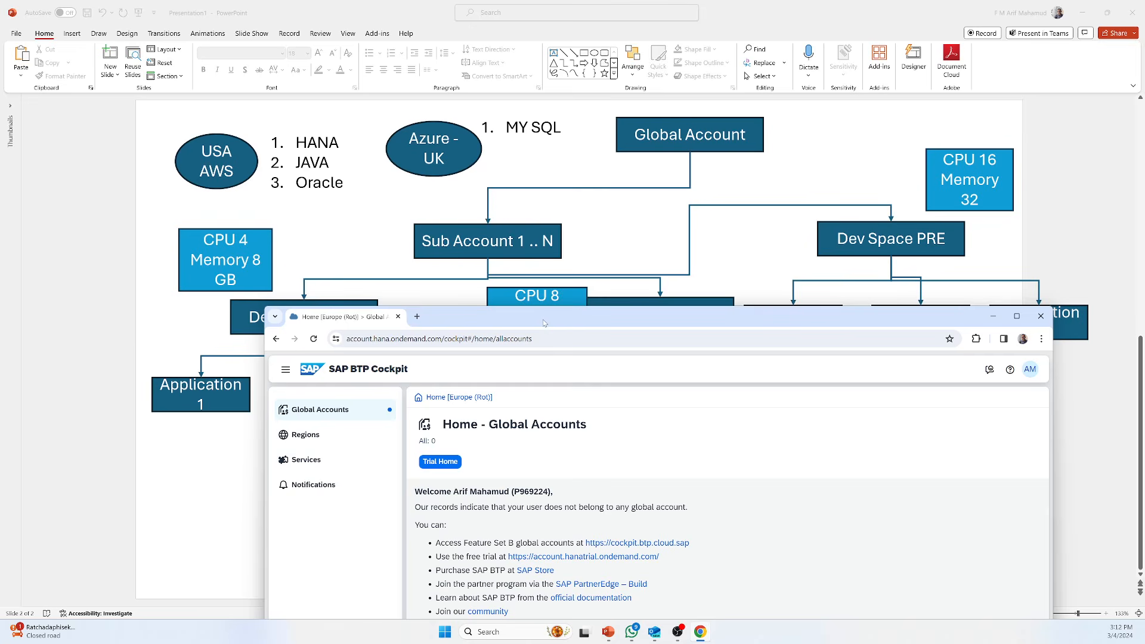
pyautogui.moveTo(539, 325); pyautogui.dragTo(592, 222)
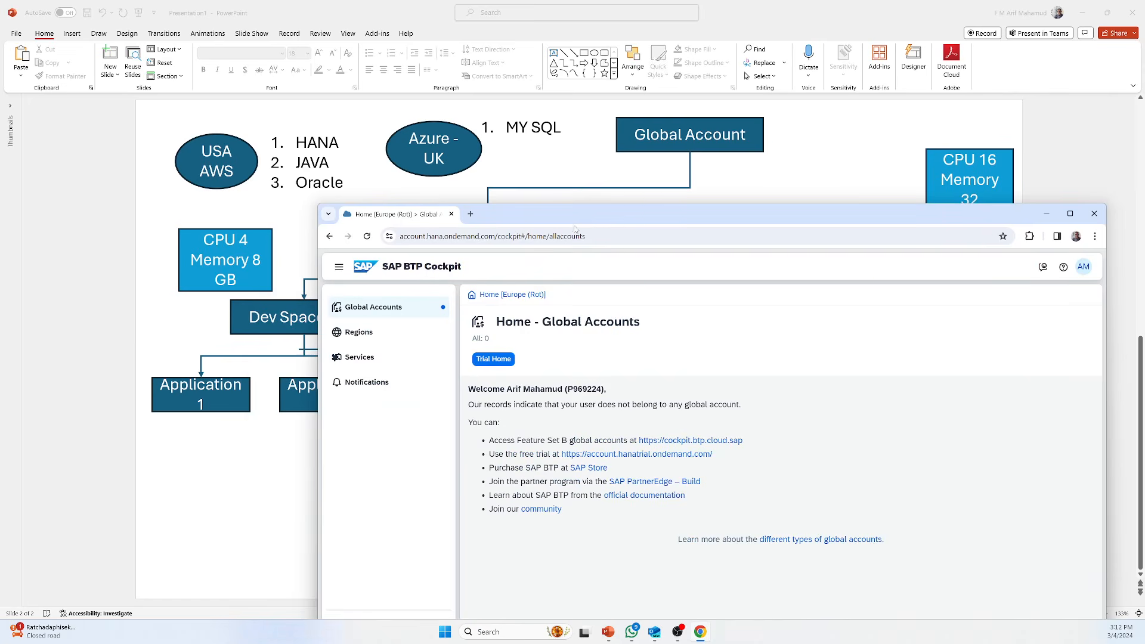
pyautogui.rightClick(408, 222)
pyautogui.click(461, 311)
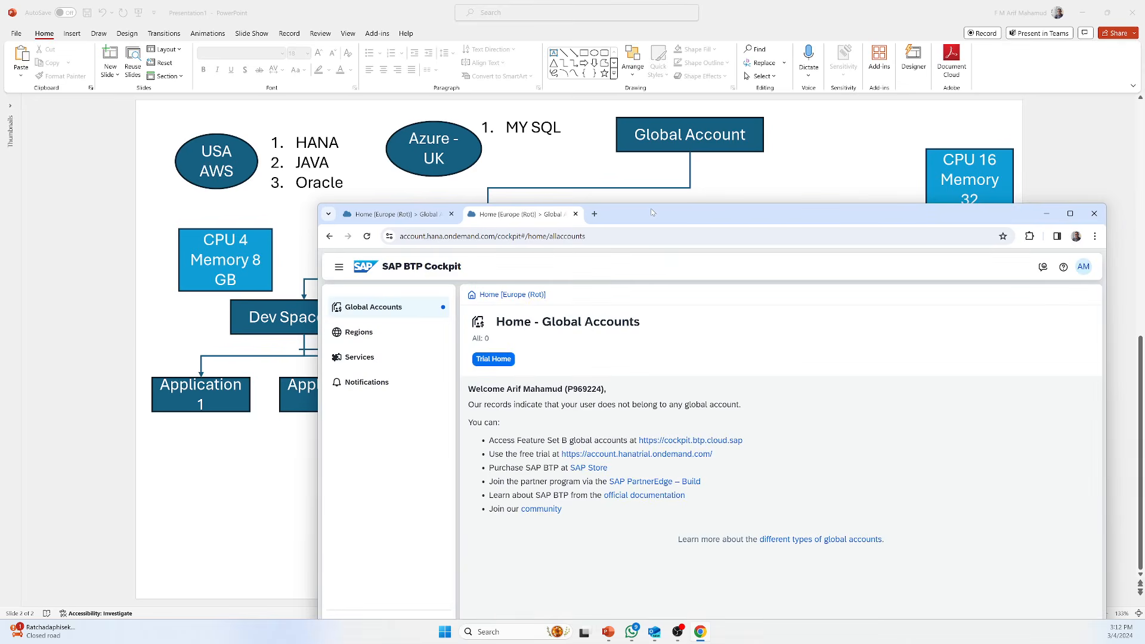
pyautogui.moveTo(646, 224); pyautogui.dragTo(544, 106)
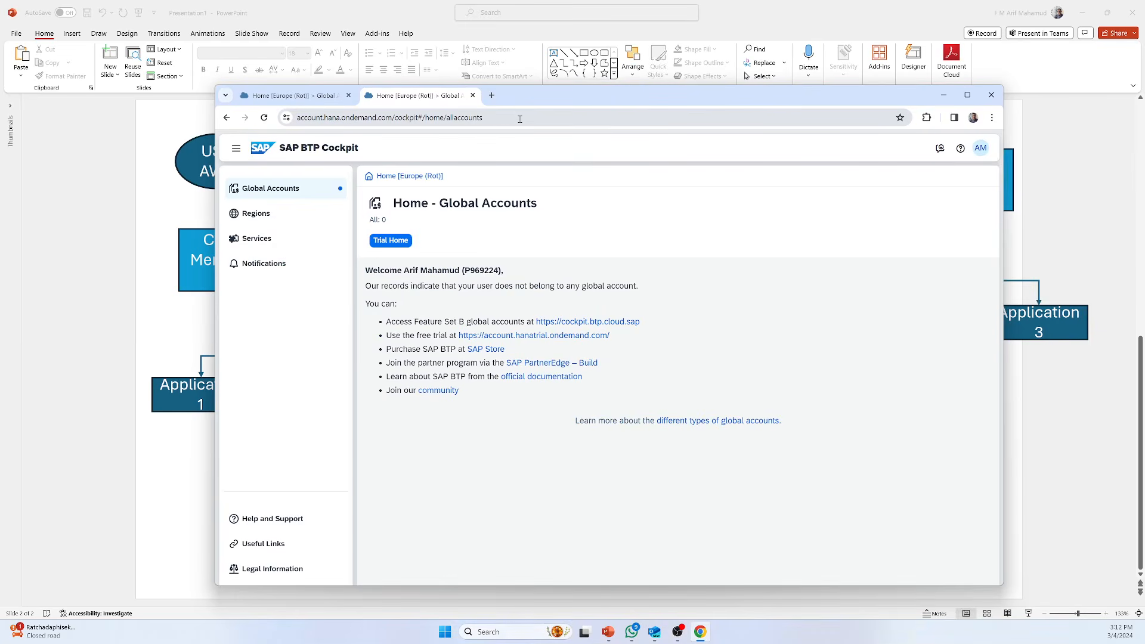
pyautogui.moveTo(549, 94); pyautogui.dragTo(516, 85)
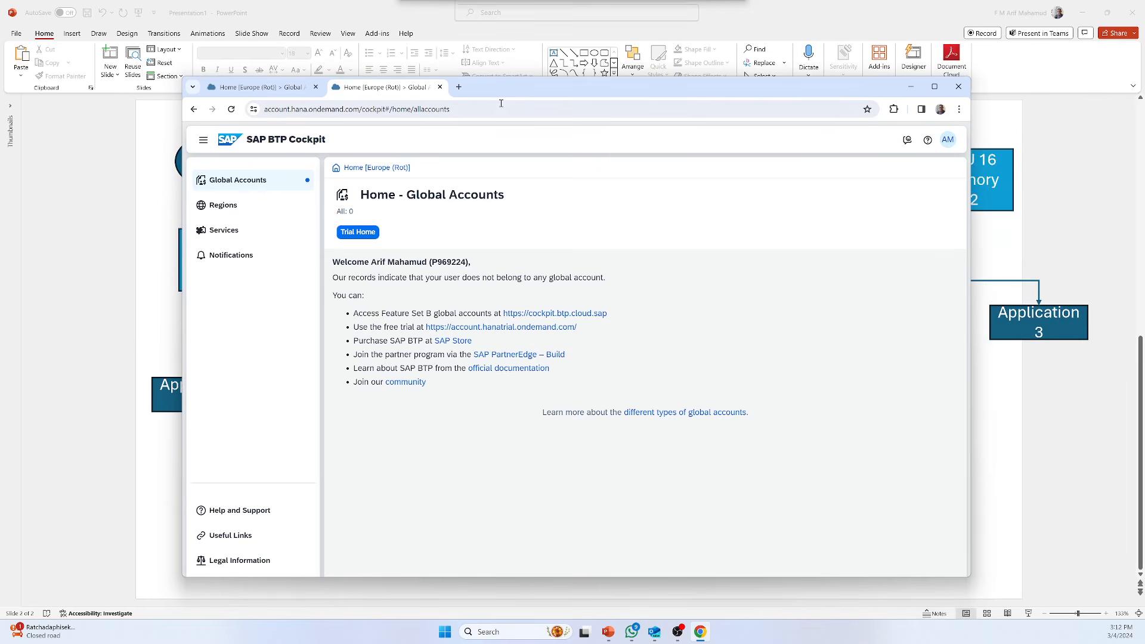
pyautogui.click(370, 235)
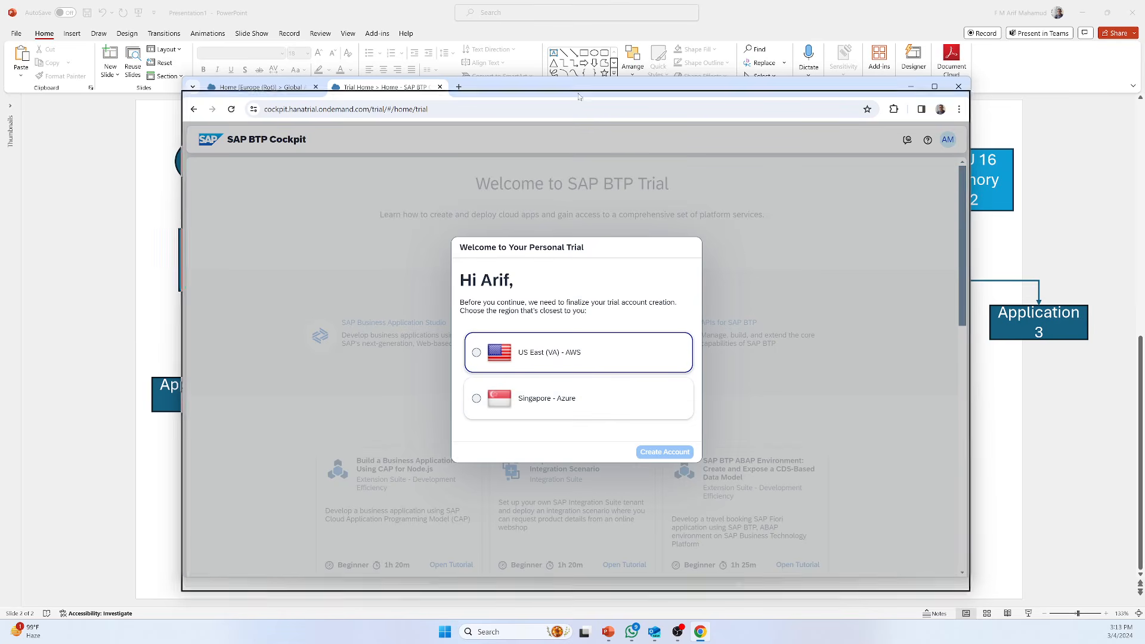
pyautogui.moveTo(579, 84); pyautogui.dragTo(663, 53)
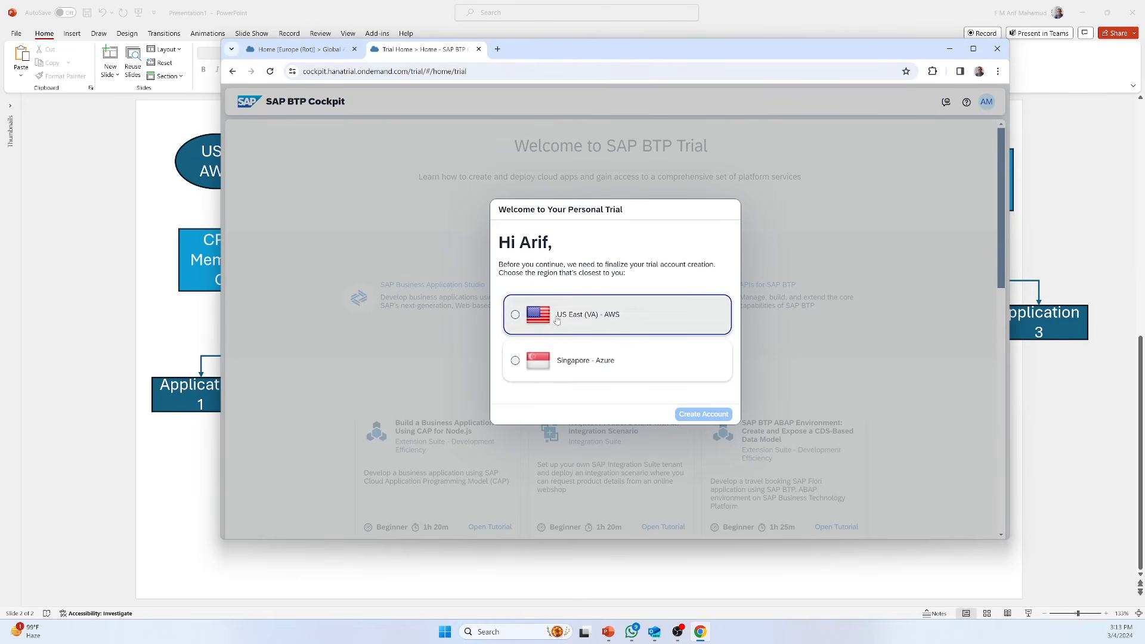
# From the original cockpit tab's Services page, browse the SAP Discovery Center service catalog and search it for "hana".
pyautogui.click(321, 51)
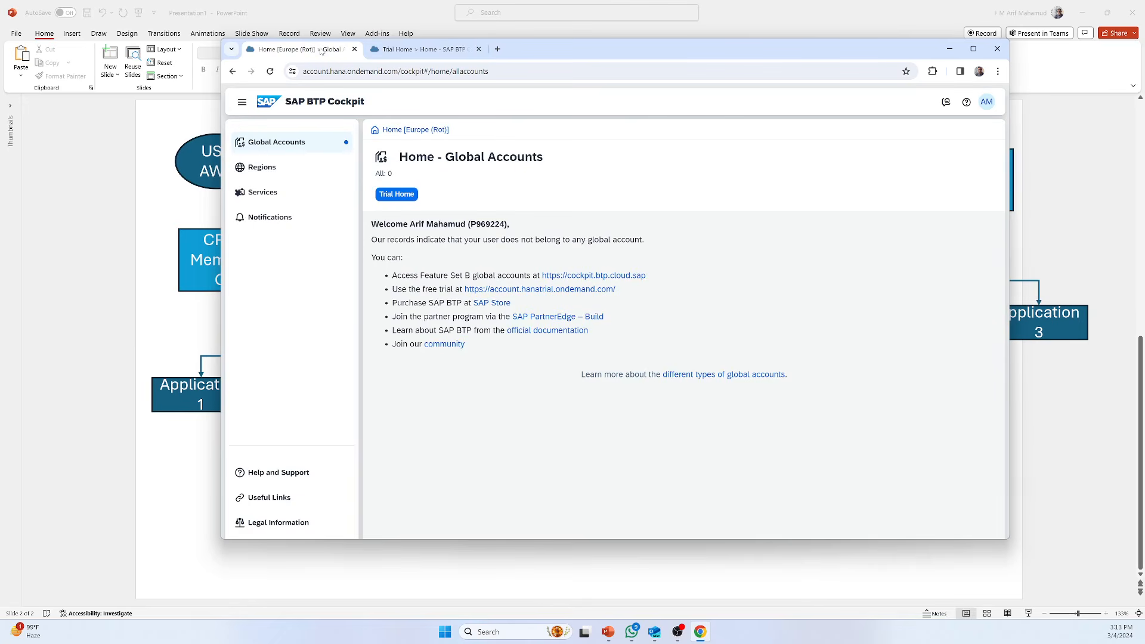
pyautogui.click(263, 199)
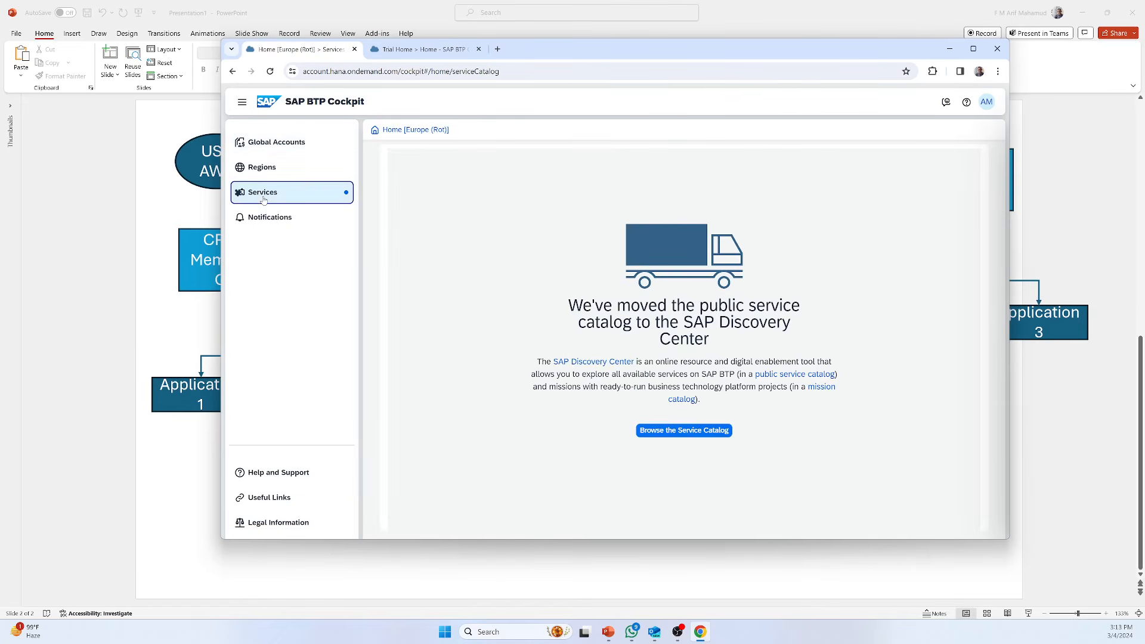
pyautogui.click(687, 431)
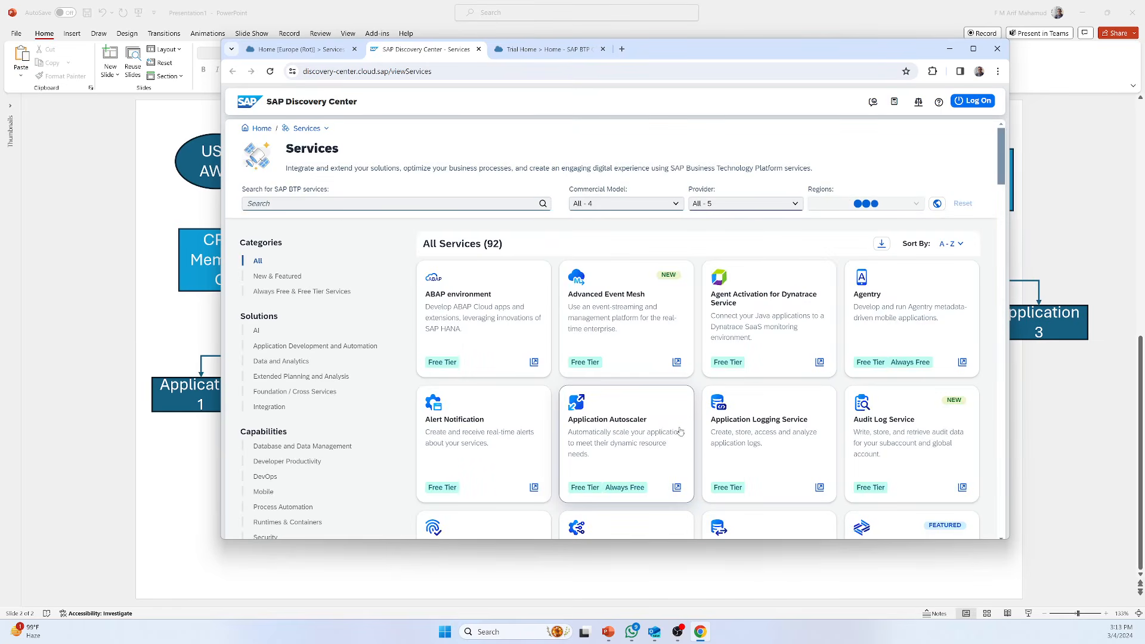
pyautogui.click(370, 200)
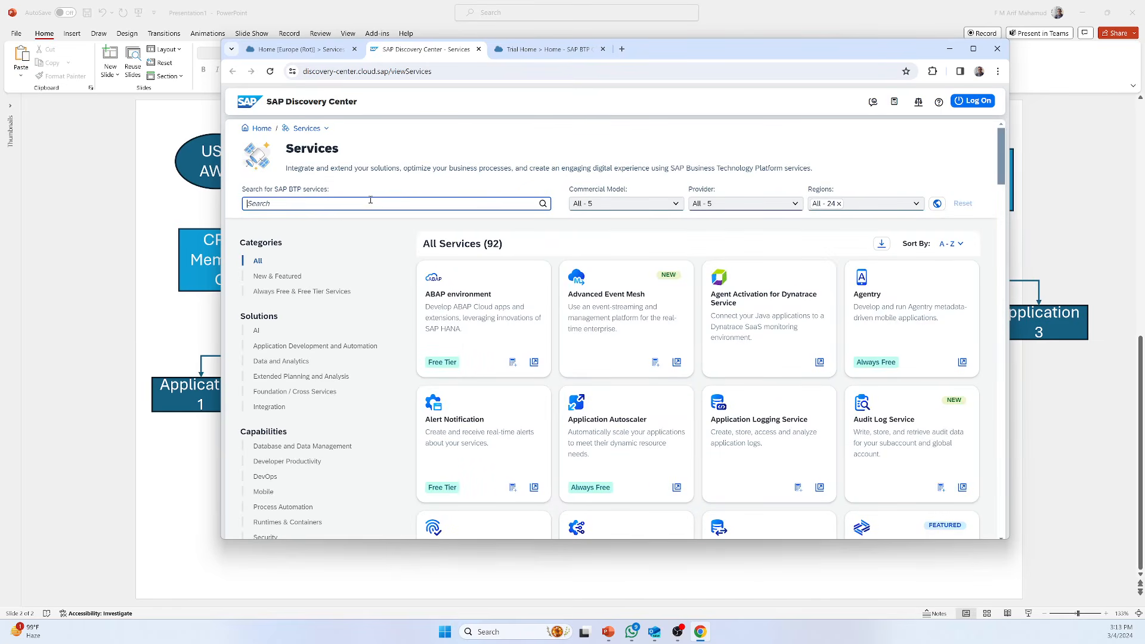
pyautogui.write('hana')
pyautogui.press('Return')
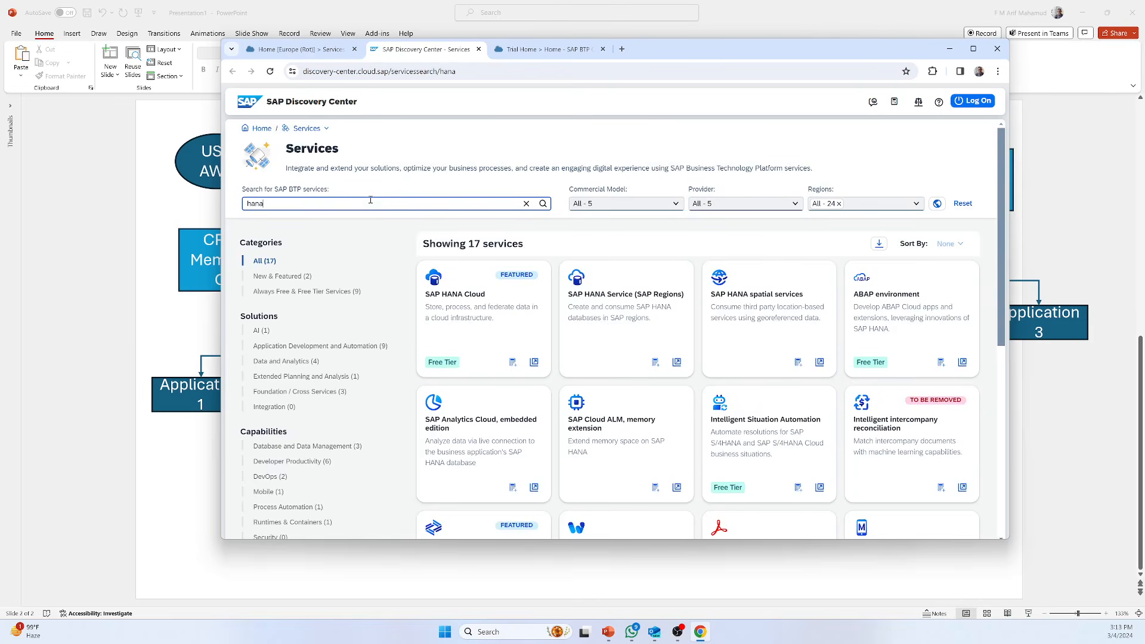
# Open the SAP HANA Cloud service and display its pricing plans for the Trial commercial model.
pyautogui.click(477, 329)
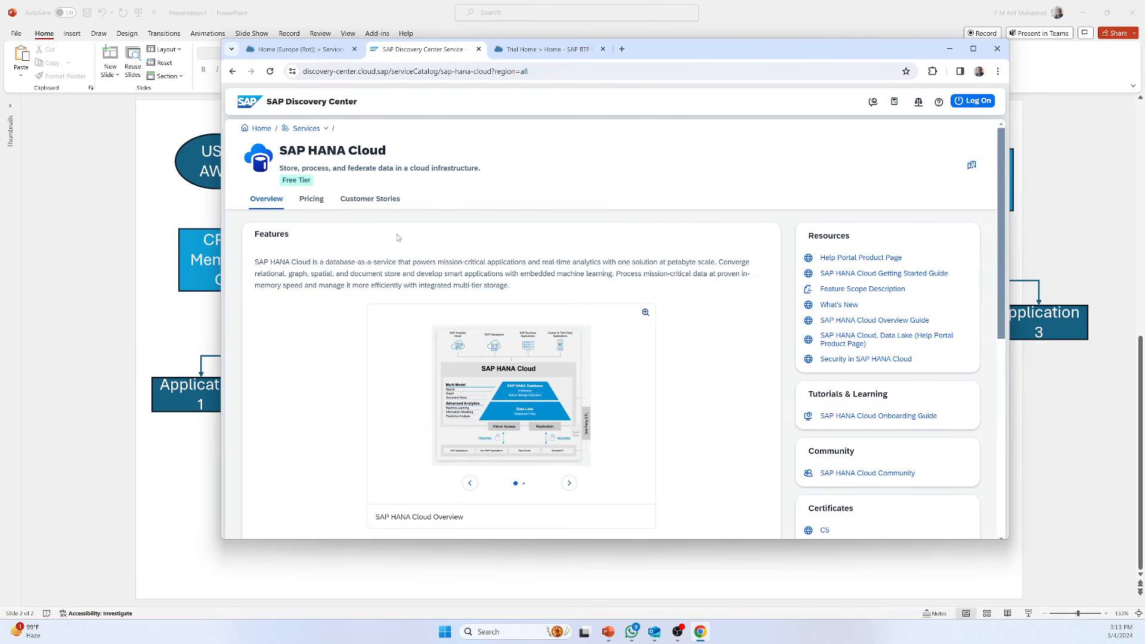
pyautogui.click(310, 201)
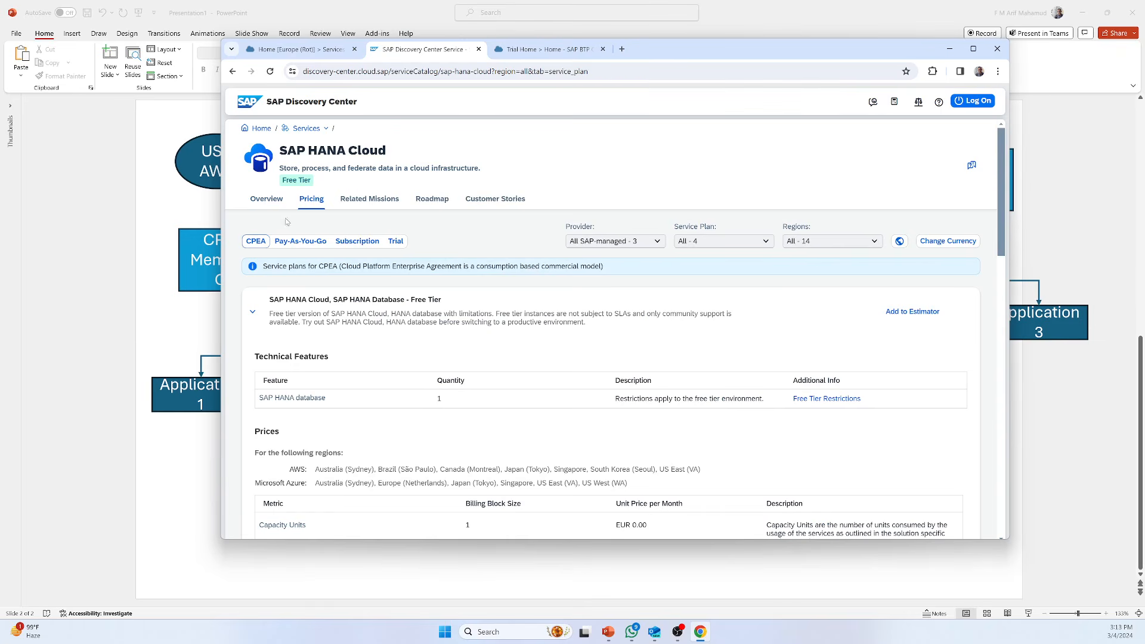
pyautogui.click(393, 243)
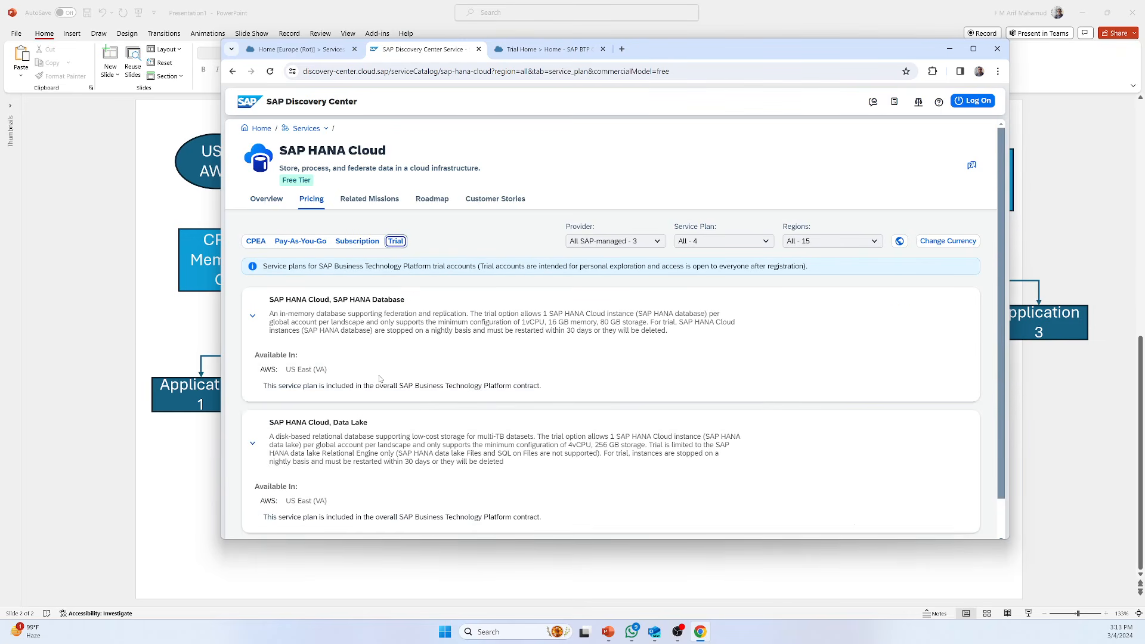
pyautogui.scroll(-2, 380, 380)
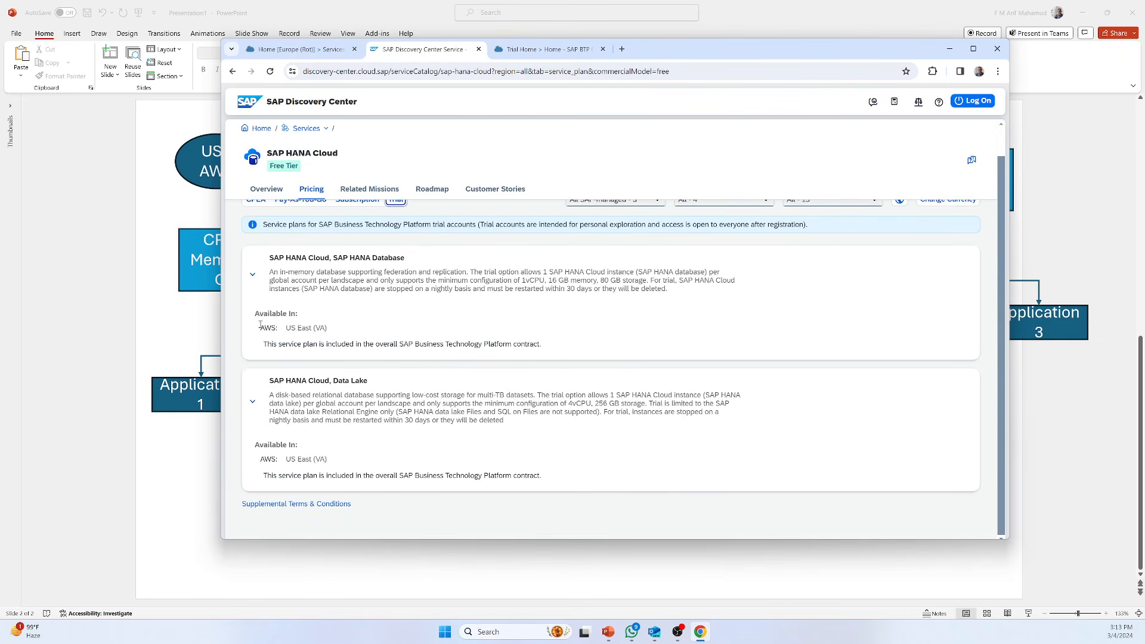
# Examine which provider and region offer the SAP HANA Database and Data Lake trial plans.
pyautogui.moveTo(256, 313); pyautogui.dragTo(329, 330)
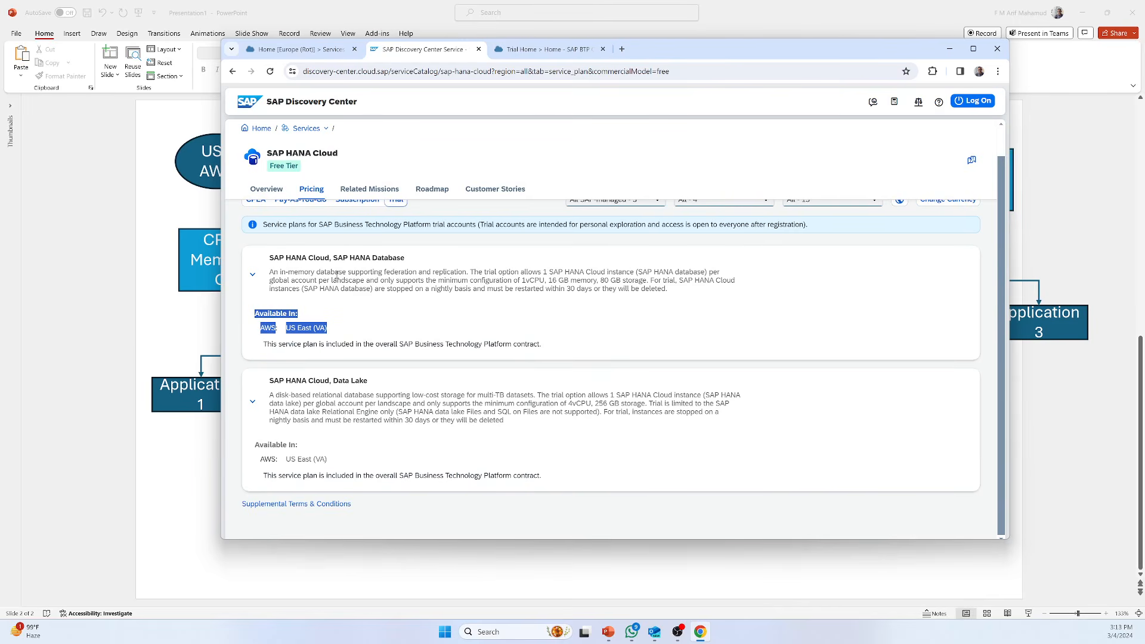
pyautogui.moveTo(431, 260); pyautogui.dragTo(239, 266)
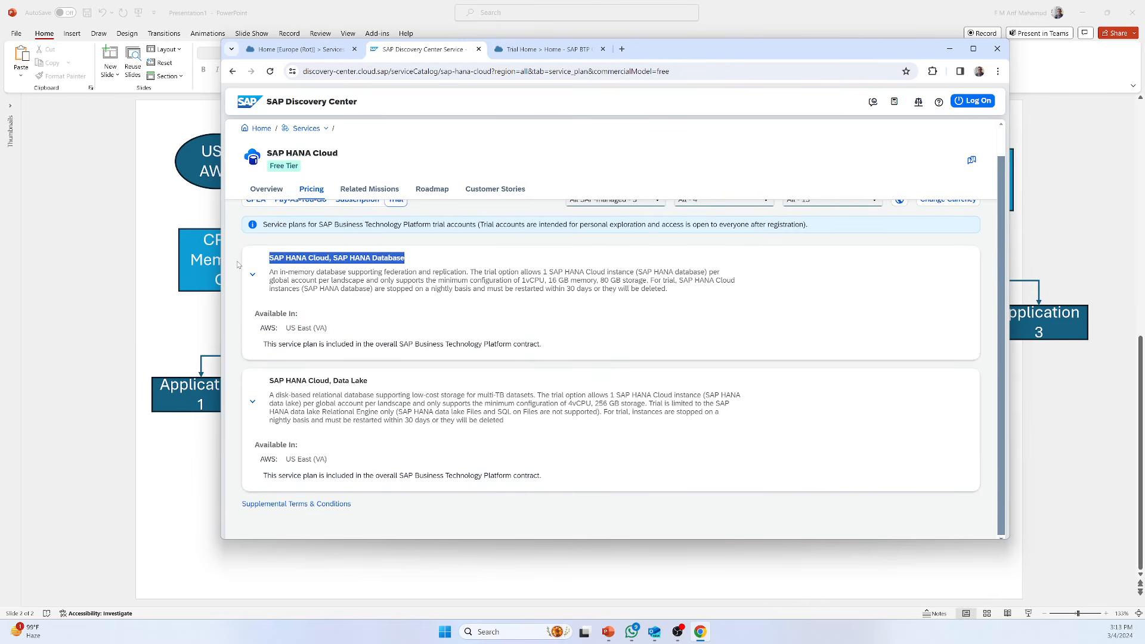
pyautogui.click(406, 335)
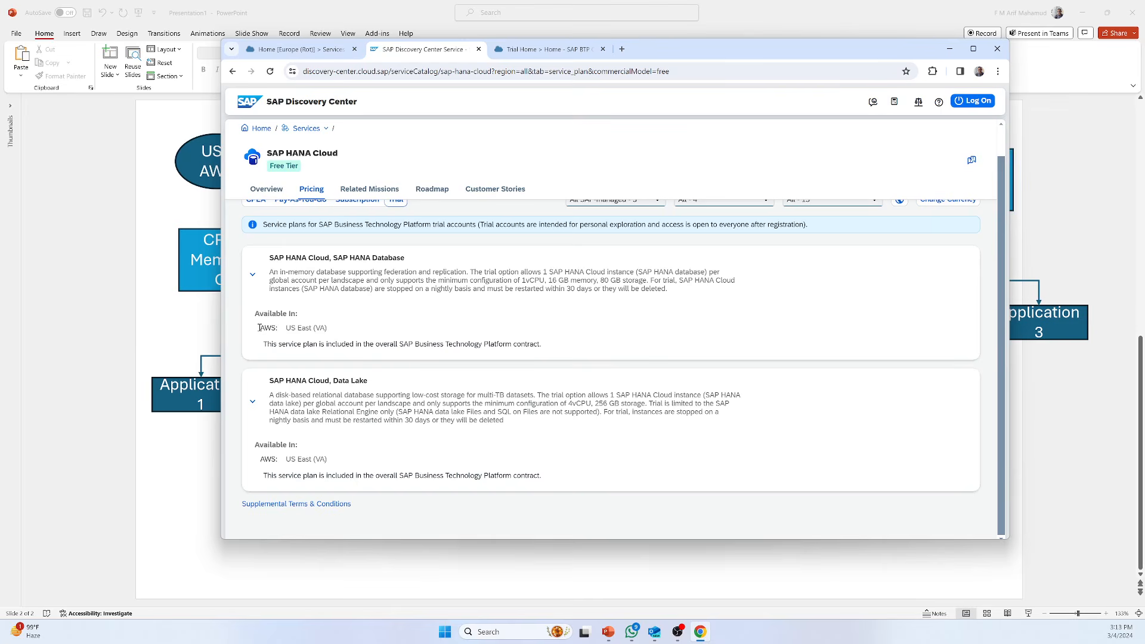
pyautogui.moveTo(259, 327); pyautogui.dragTo(337, 329)
pyautogui.click(352, 330)
pyautogui.moveTo(261, 464); pyautogui.dragTo(353, 462)
pyautogui.click(358, 436)
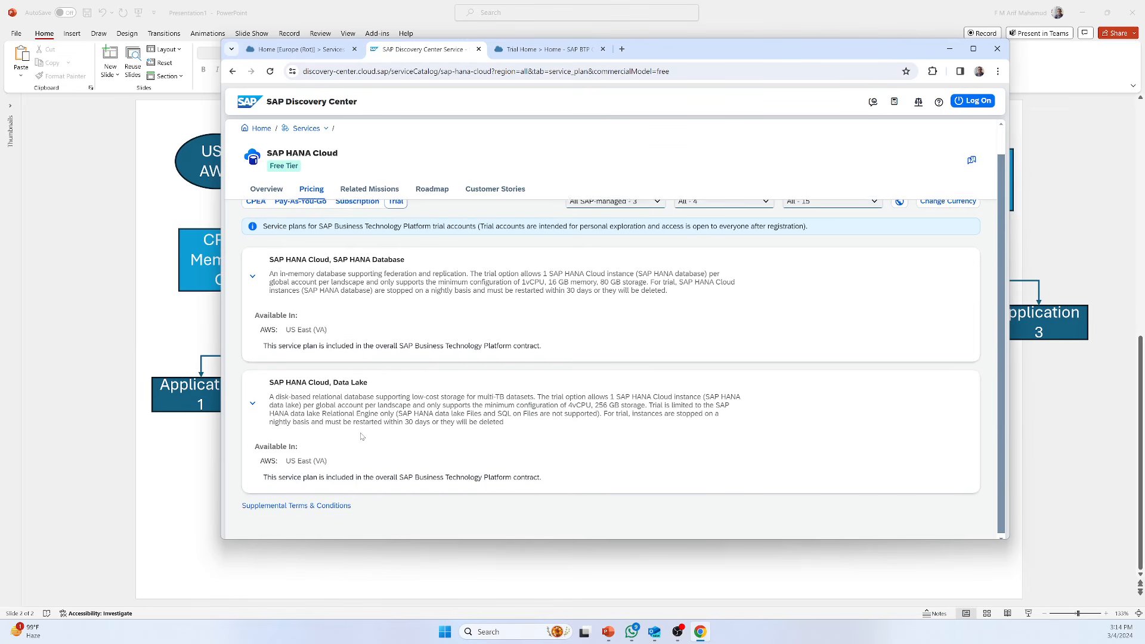
pyautogui.scroll(2, 361, 437)
# Compare the region choices for the trial account with the listed availability of the SAP HANA Database trial plan.
pyautogui.click(555, 53)
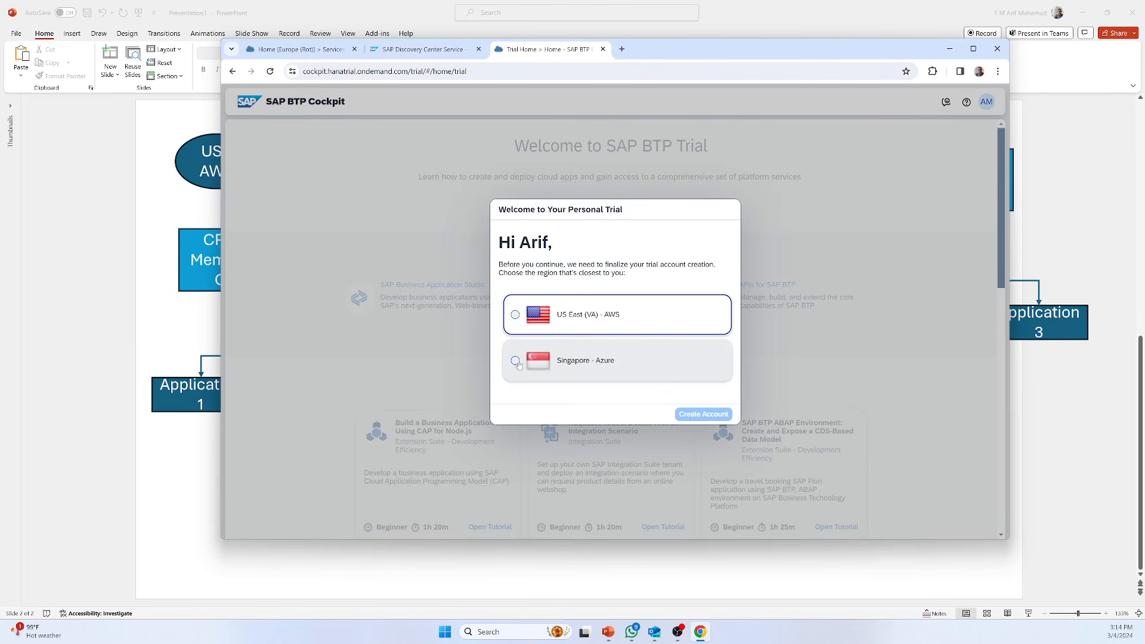
pyautogui.click(424, 49)
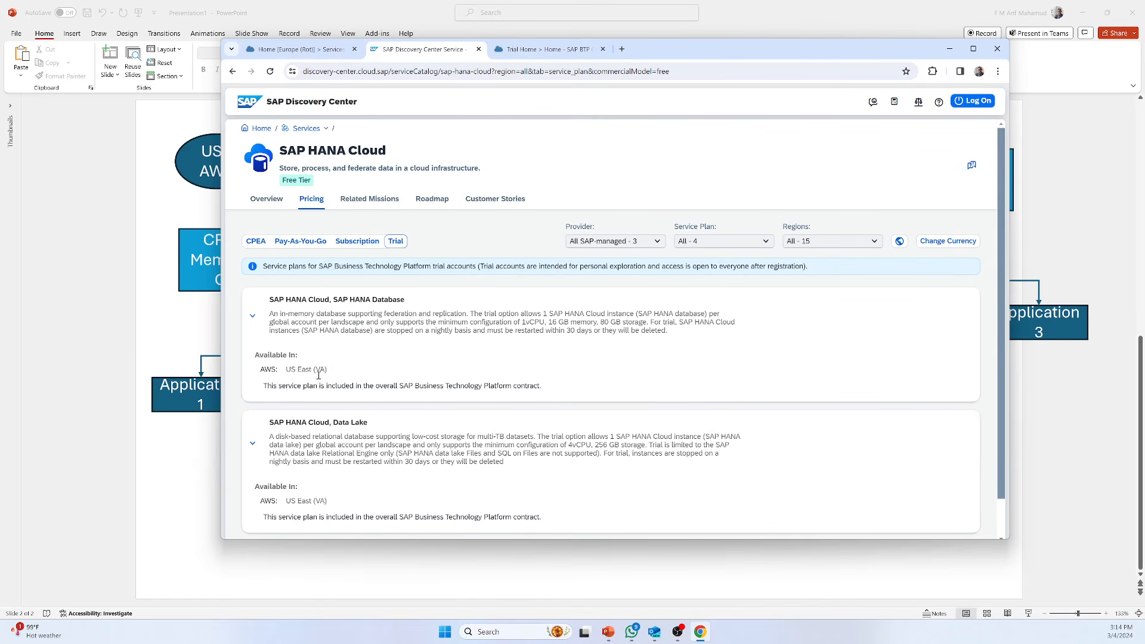
pyautogui.moveTo(261, 368); pyautogui.dragTo(389, 374)
pyautogui.click(378, 377)
# Choose US East (VA) - AWS as the trial region and create the trial account.
pyautogui.click(542, 49)
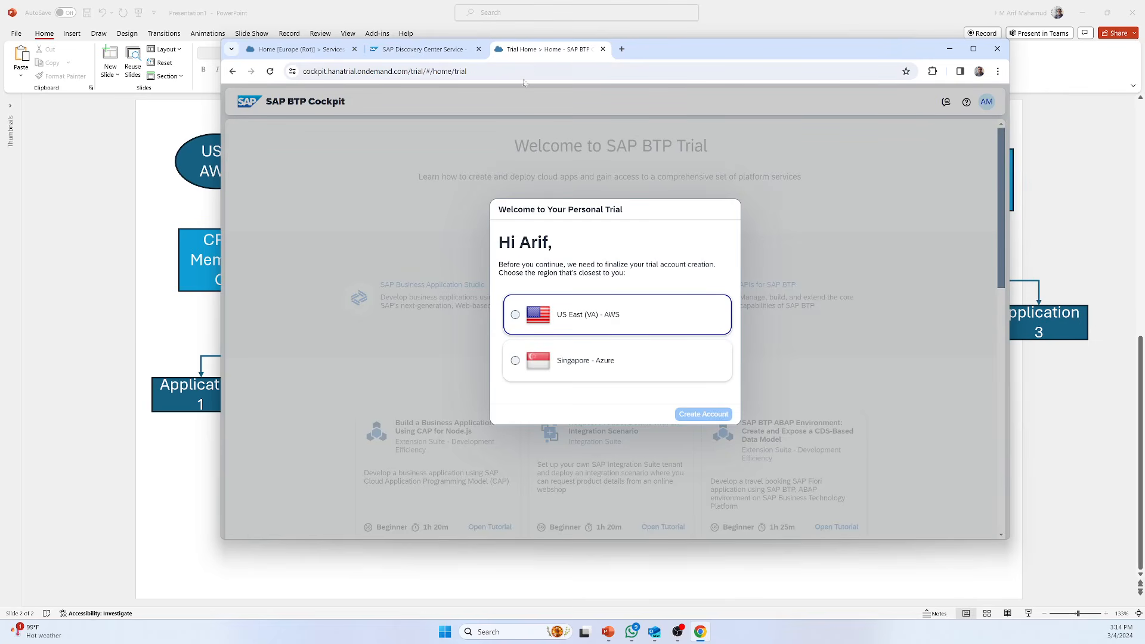
pyautogui.click(517, 316)
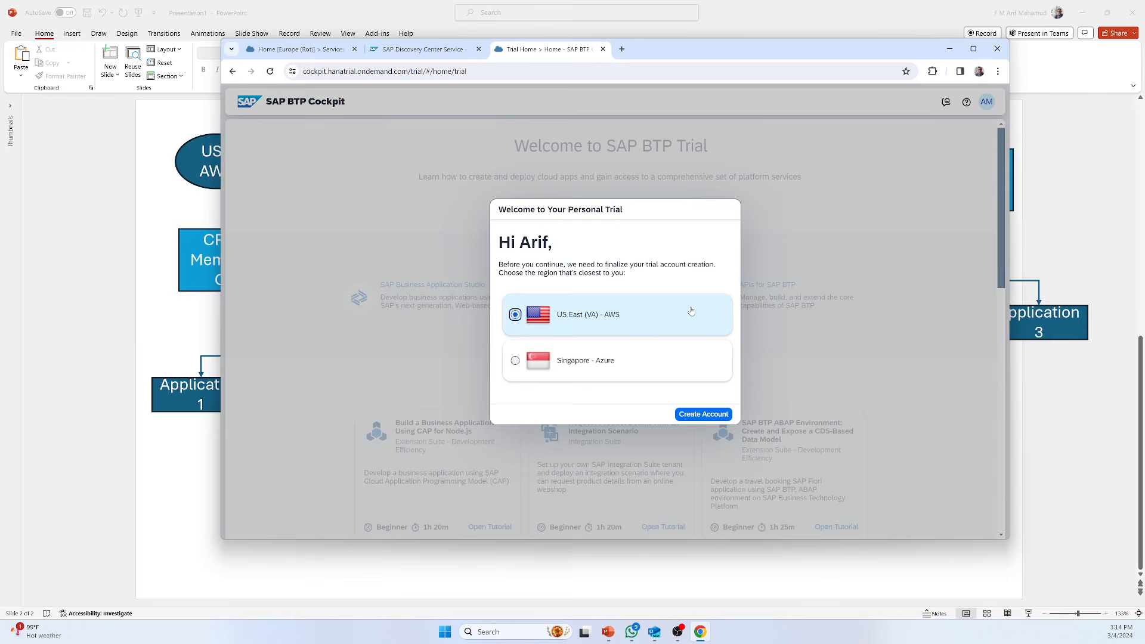
pyautogui.click(685, 416)
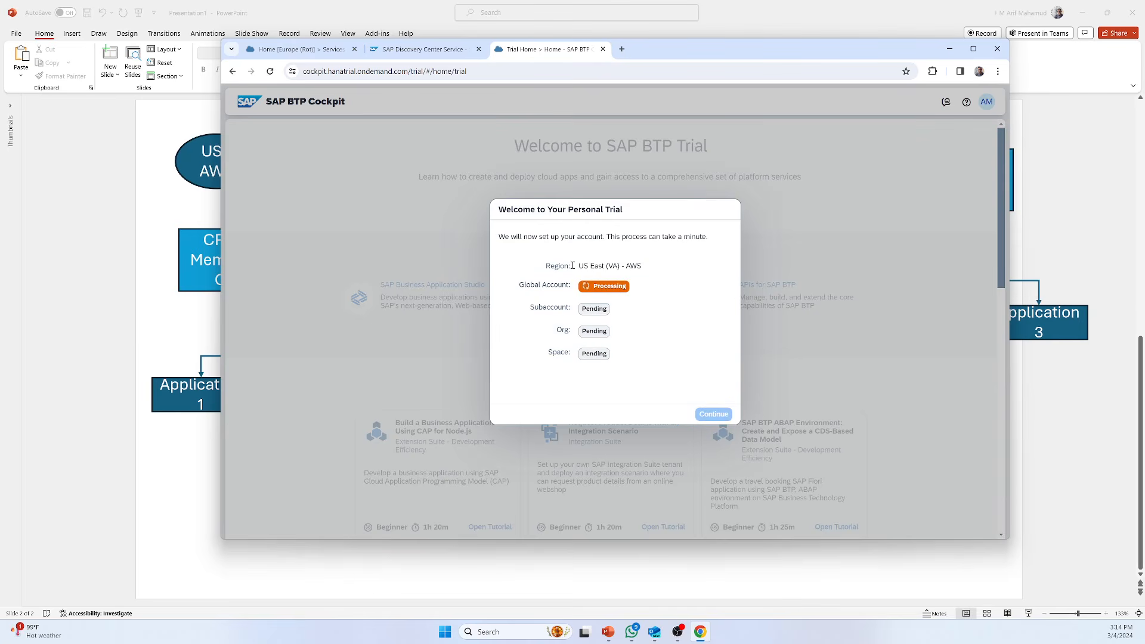
# Review the trial setup's region, global account, subaccount, org and space entries against the account hierarchy diagram in the PowerPoint slide.
pyautogui.moveTo(577, 266); pyautogui.dragTo(662, 266)
pyautogui.moveTo(511, 285); pyautogui.dragTo(573, 287)
pyautogui.click(511, 267)
pyautogui.moveTo(663, 53); pyautogui.dragTo(704, 335)
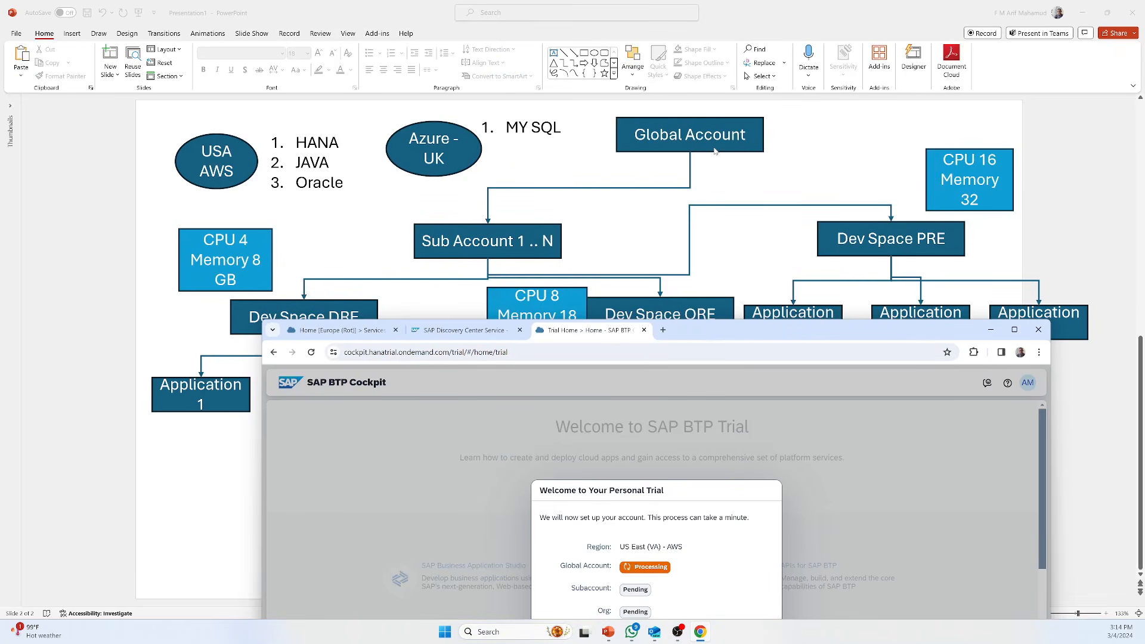
pyautogui.moveTo(712, 330); pyautogui.dragTo(706, 140)
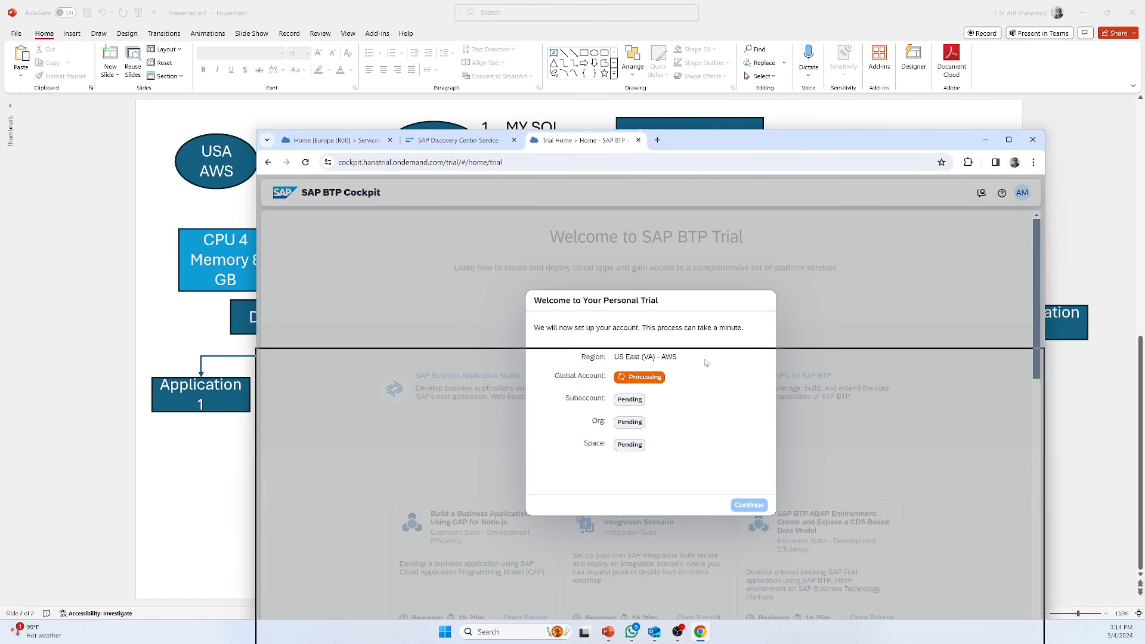
pyautogui.moveTo(705, 144); pyautogui.dragTo(705, 362)
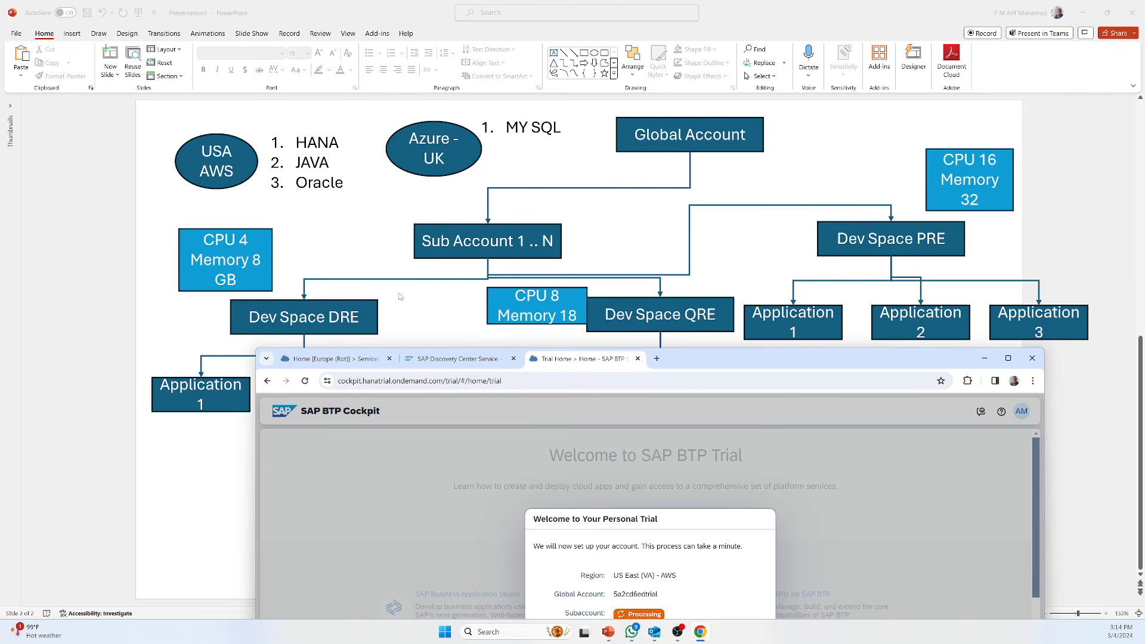
pyautogui.moveTo(790, 360); pyautogui.dragTo(802, 143)
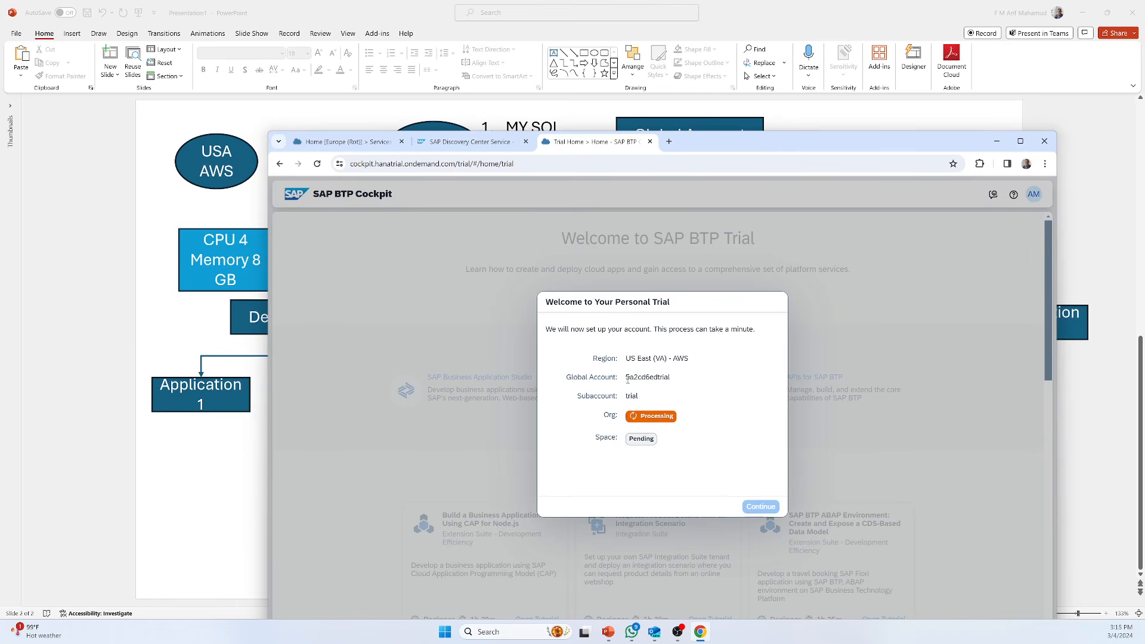
# Compare the global account and subaccount entries in the trial setup with the slide's account hierarchy diagram.
pyautogui.moveTo(577, 396); pyautogui.dragTo(638, 400)
pyautogui.moveTo(565, 377); pyautogui.dragTo(692, 388)
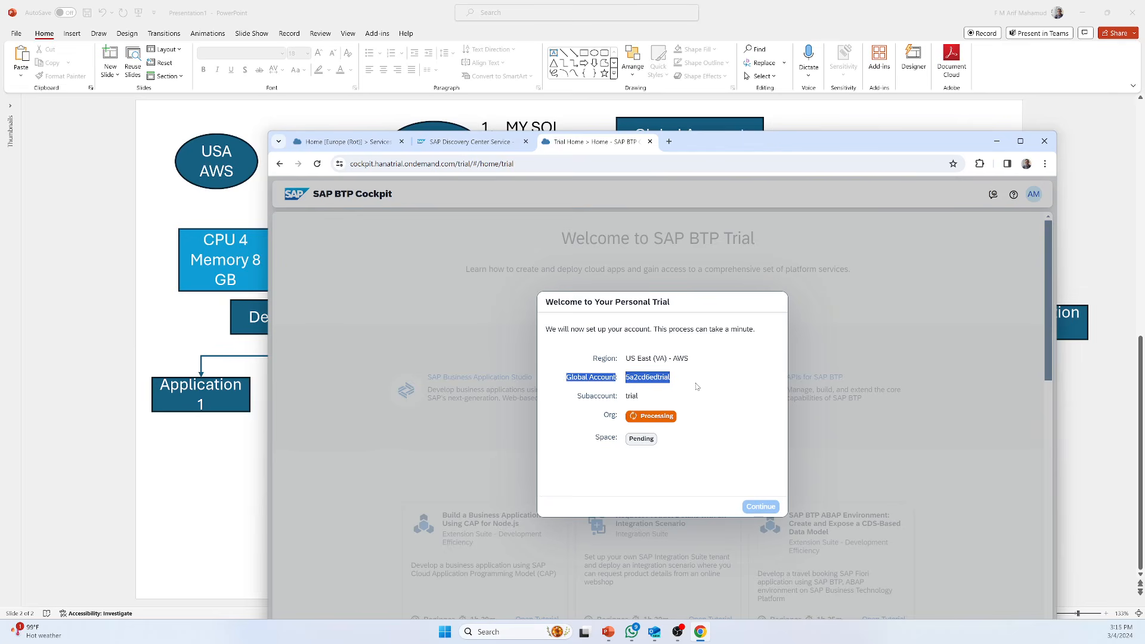
pyautogui.moveTo(724, 142); pyautogui.dragTo(951, 124)
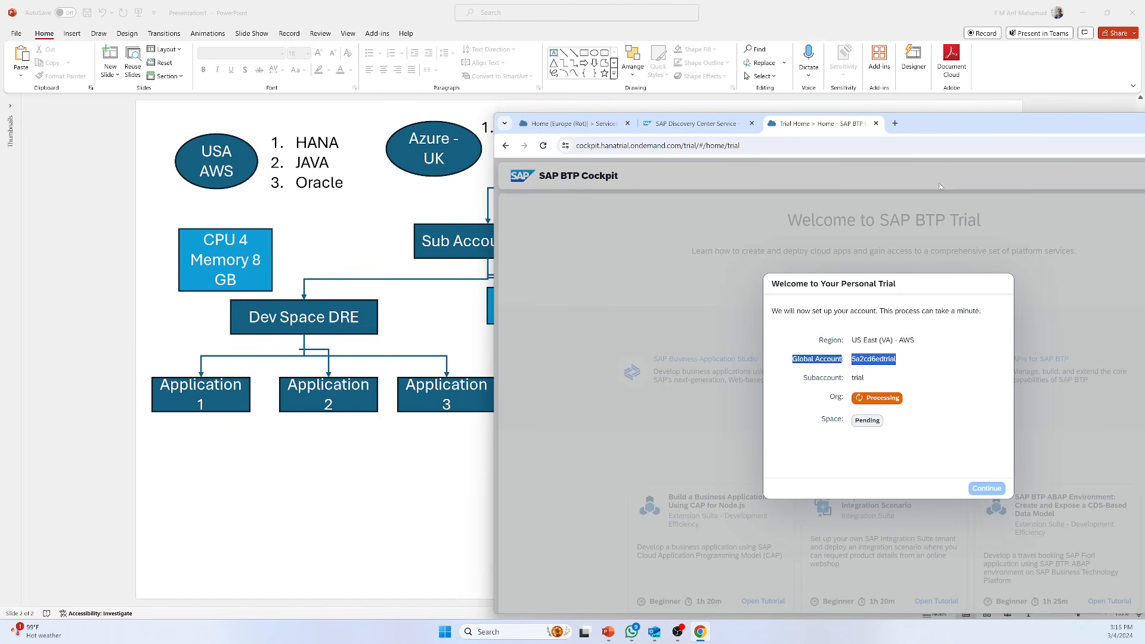
pyautogui.moveTo(949, 124); pyautogui.dragTo(682, 92)
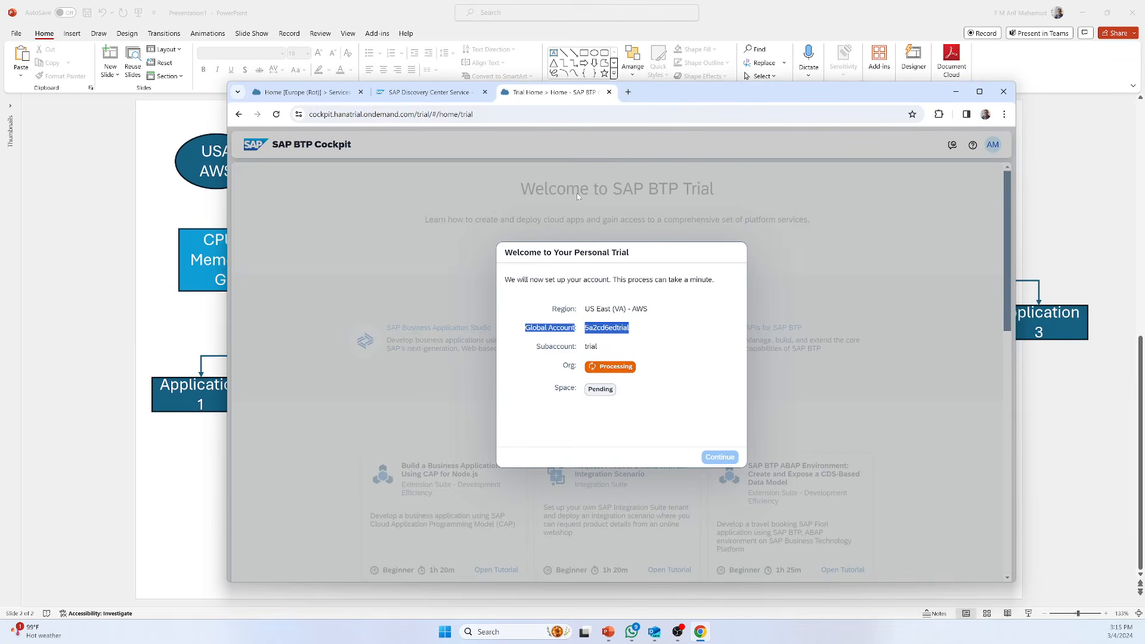
pyautogui.click(662, 328)
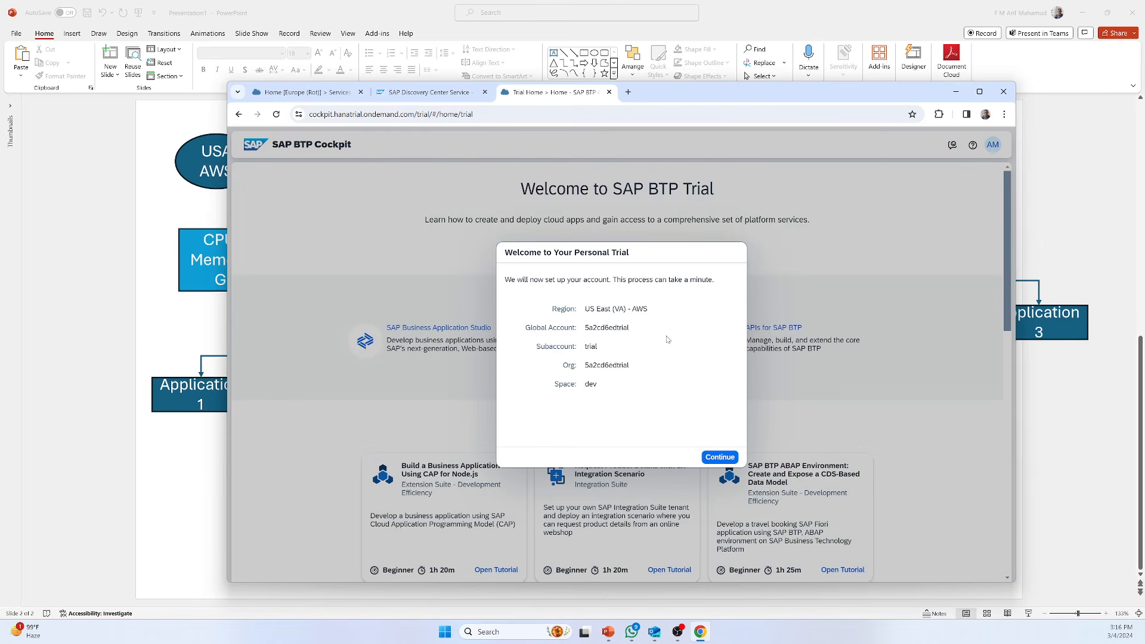
# Review the completed trial setup's account details, including org and space, and continue to the trial global account.
pyautogui.moveTo(545, 310); pyautogui.dragTo(598, 387)
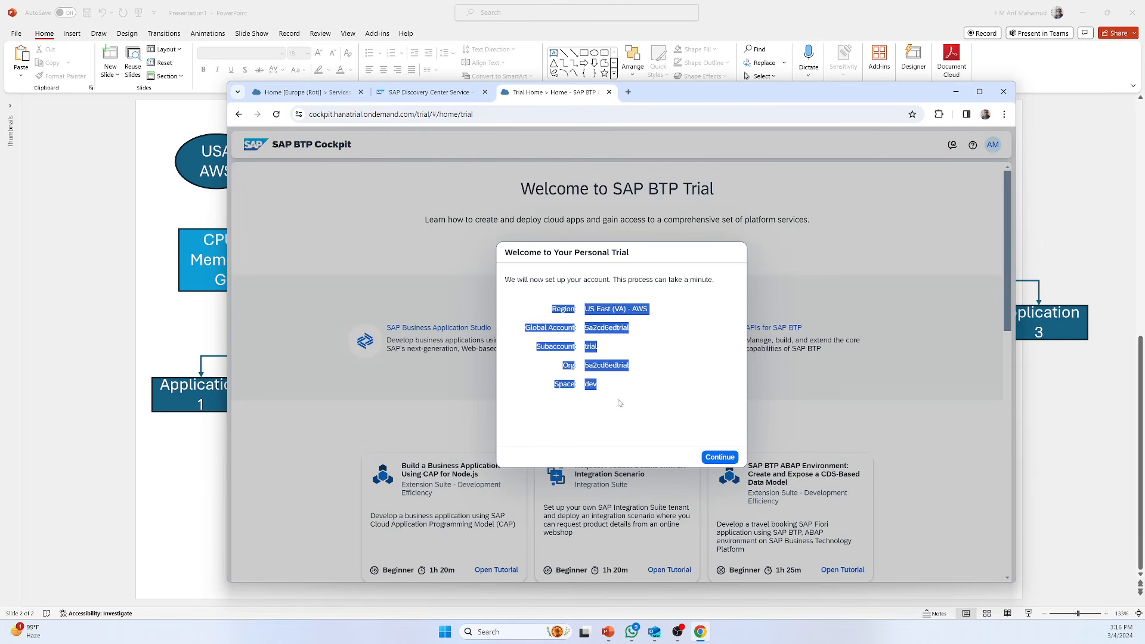
pyautogui.click(624, 406)
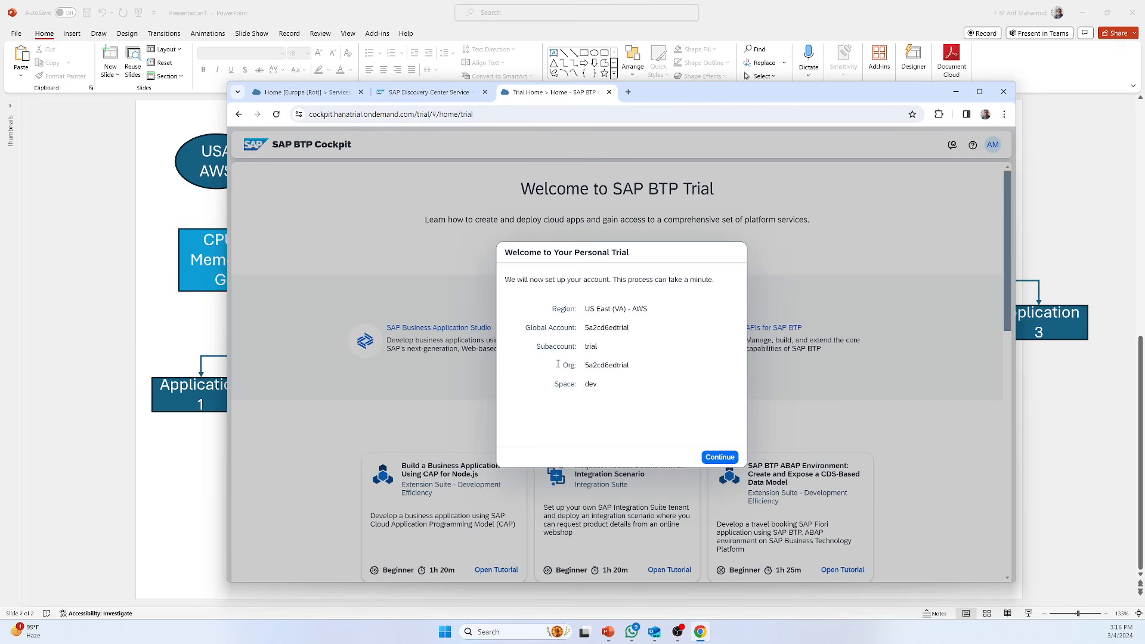
pyautogui.moveTo(554, 384); pyautogui.dragTo(652, 392)
pyautogui.click(600, 393)
pyautogui.moveTo(668, 91)
pyautogui.mouseDown()
pyautogui.moveTo(818, 82)
pyautogui.moveTo(678, 78)
pyautogui.mouseUp()
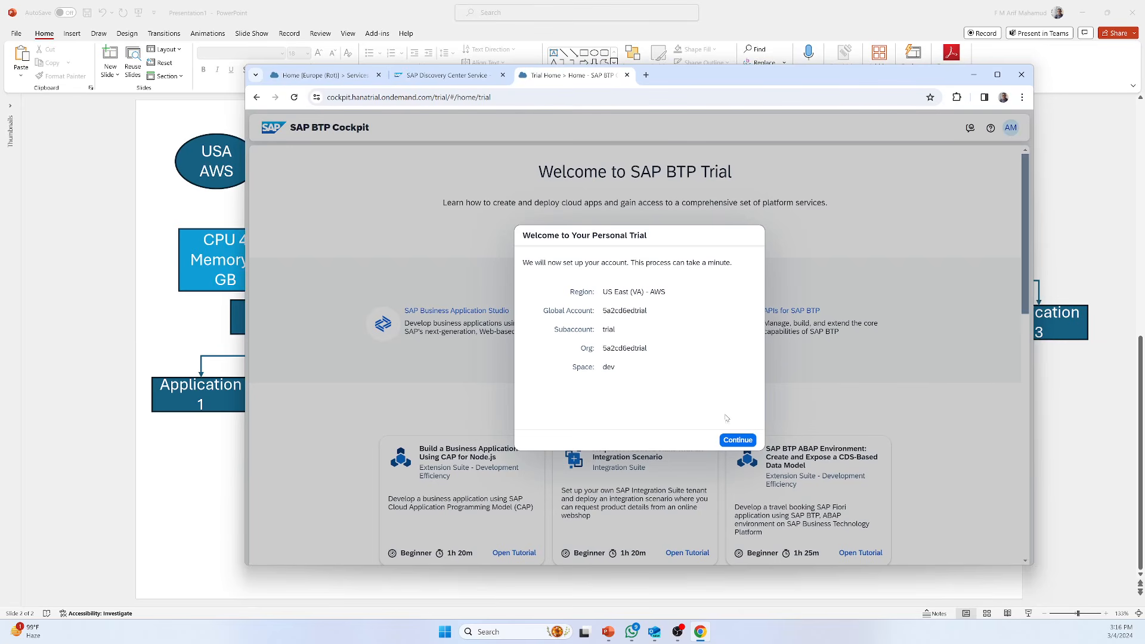
pyautogui.click(724, 443)
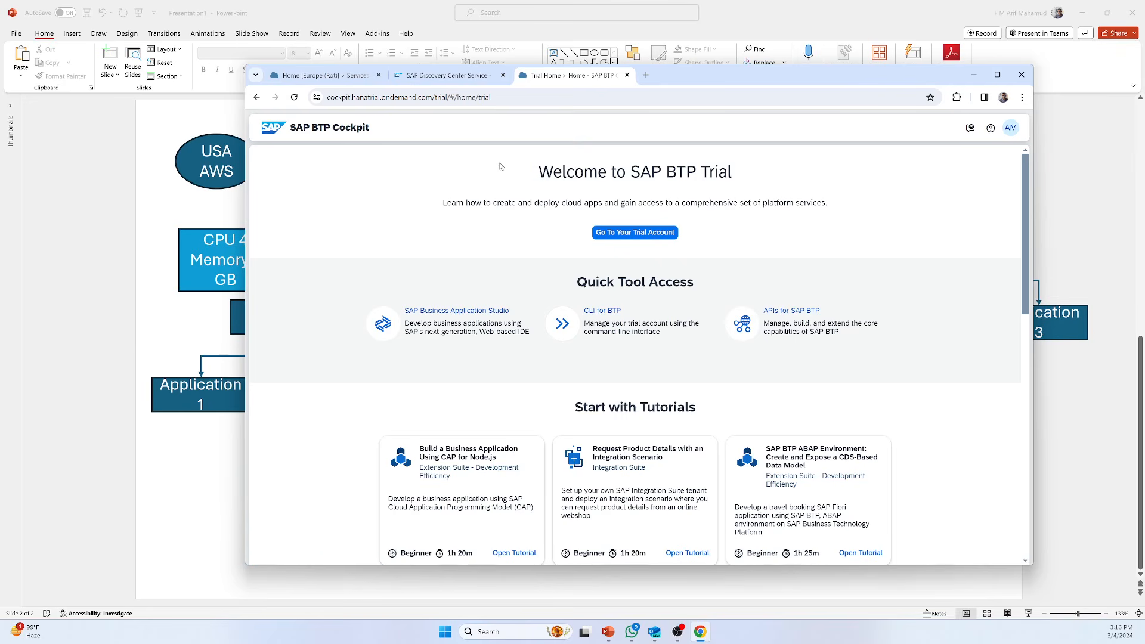
pyautogui.click(632, 233)
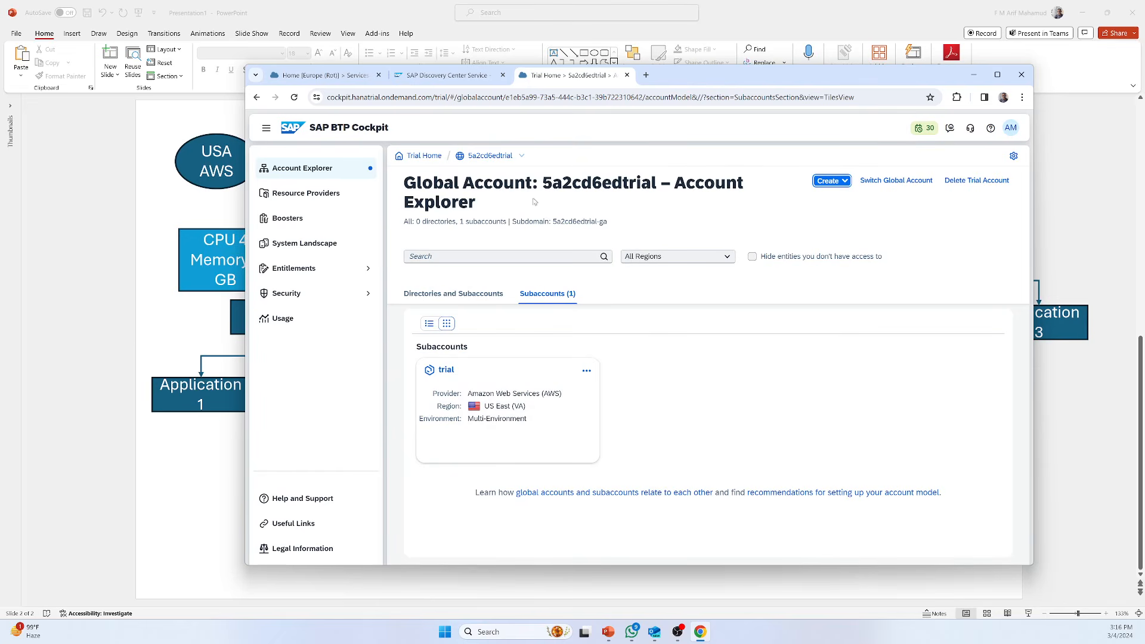
# Examine the global account's name and its subaccounts in the Account Explorer.
pyautogui.moveTo(404, 182); pyautogui.dragTo(737, 196)
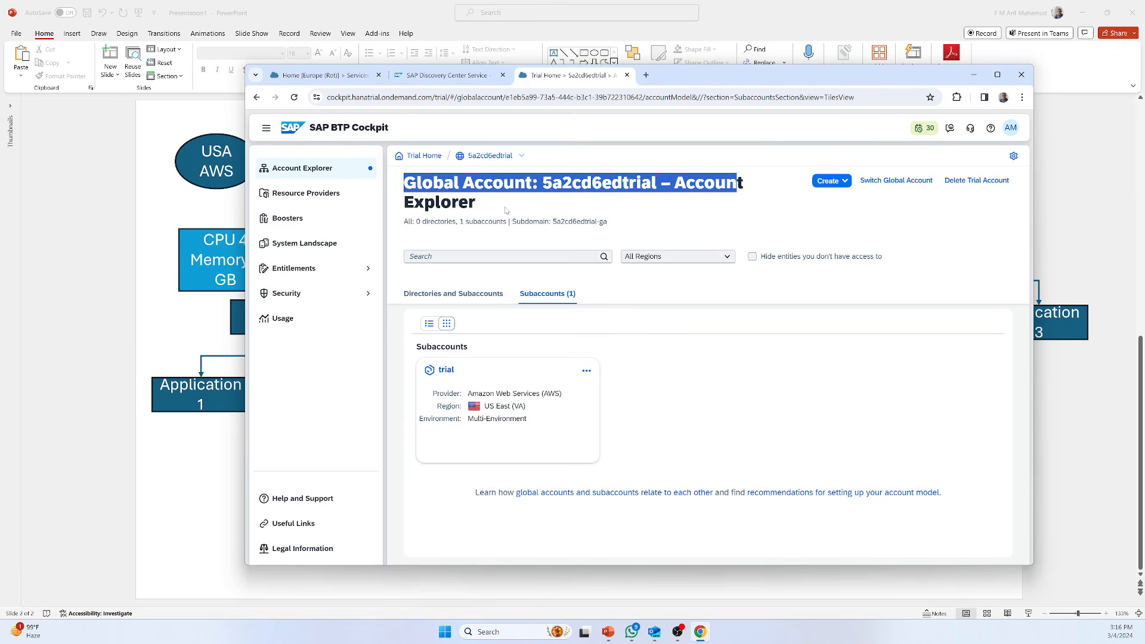
pyautogui.click(415, 348)
pyautogui.moveTo(415, 348)
pyautogui.mouseDown()
pyautogui.moveTo(501, 348)
pyautogui.moveTo(403, 355)
pyautogui.mouseUp()
pyautogui.click(502, 348)
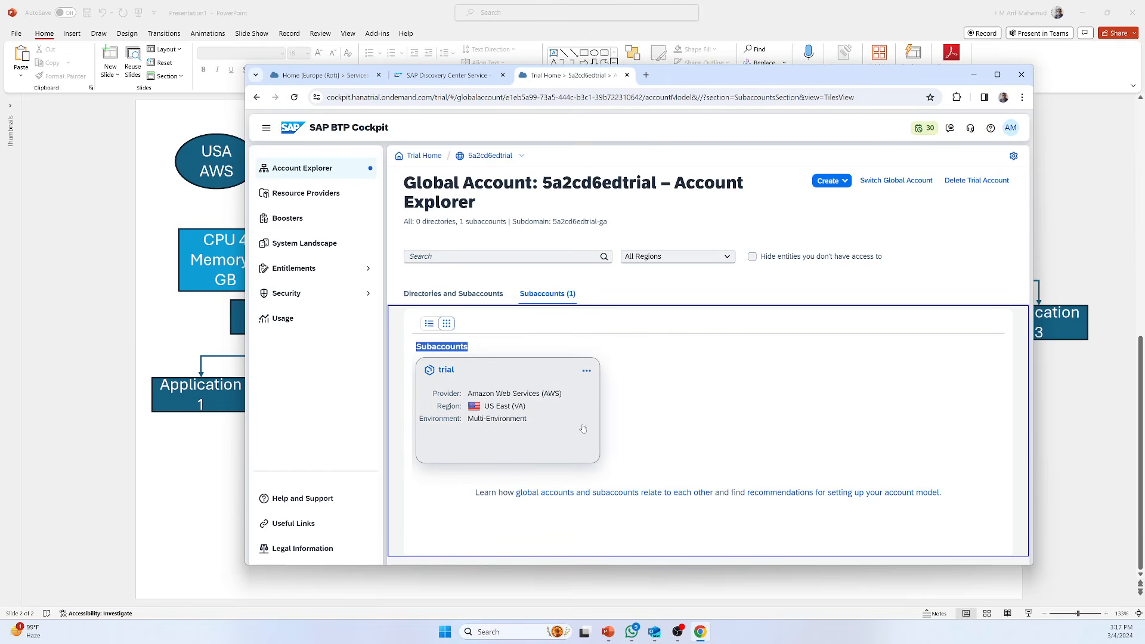
pyautogui.click(711, 394)
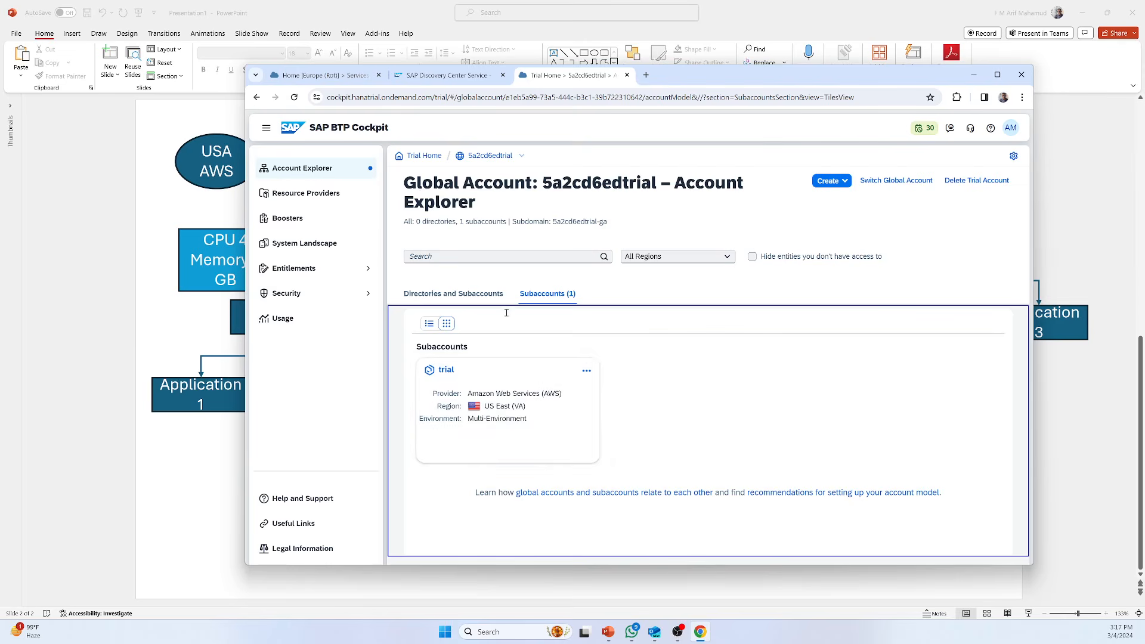
pyautogui.moveTo(404, 184); pyautogui.dragTo(531, 204)
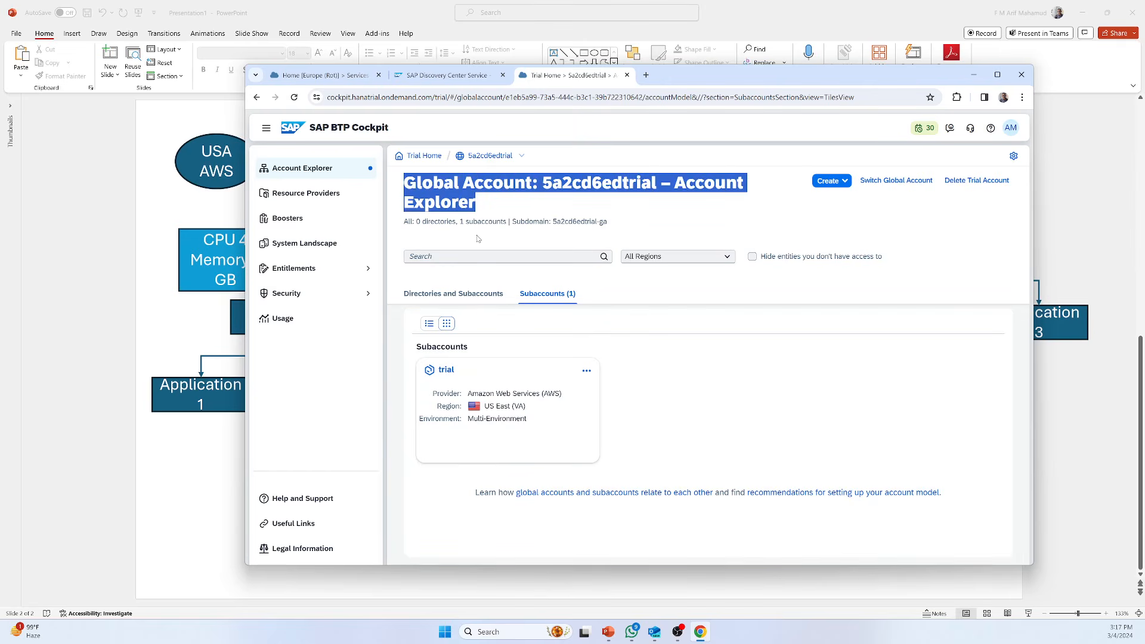
pyautogui.moveTo(460, 222); pyautogui.dragTo(504, 221)
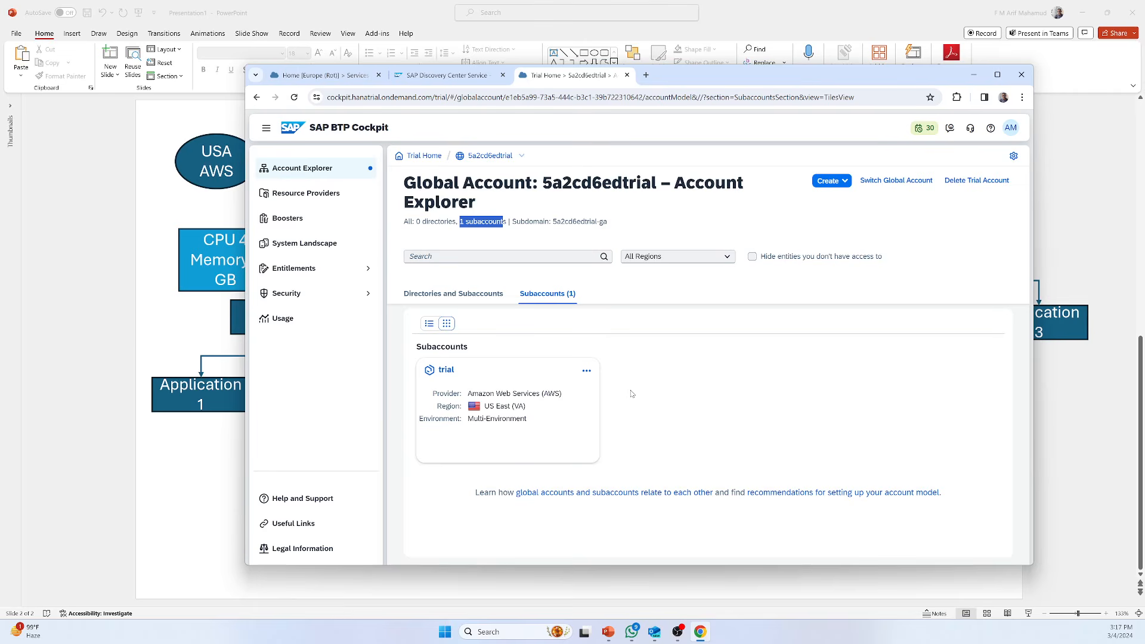
# Open the trial subaccount's overview and place it beside the account hierarchy diagram on the slide.
pyautogui.click(510, 379)
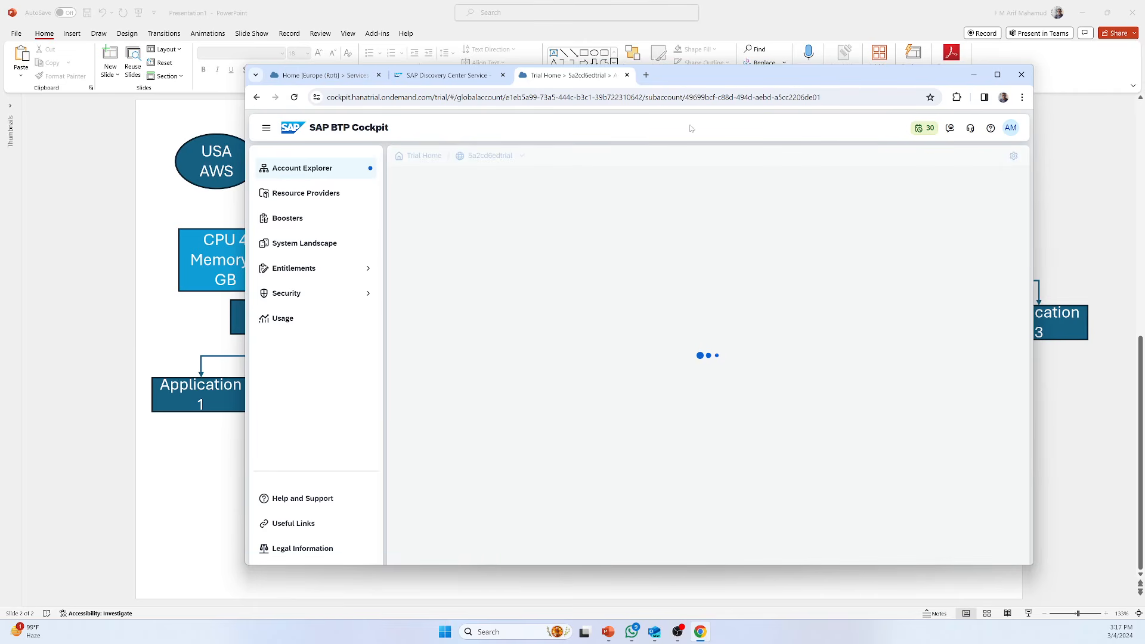
pyautogui.moveTo(693, 78); pyautogui.dragTo(789, 59)
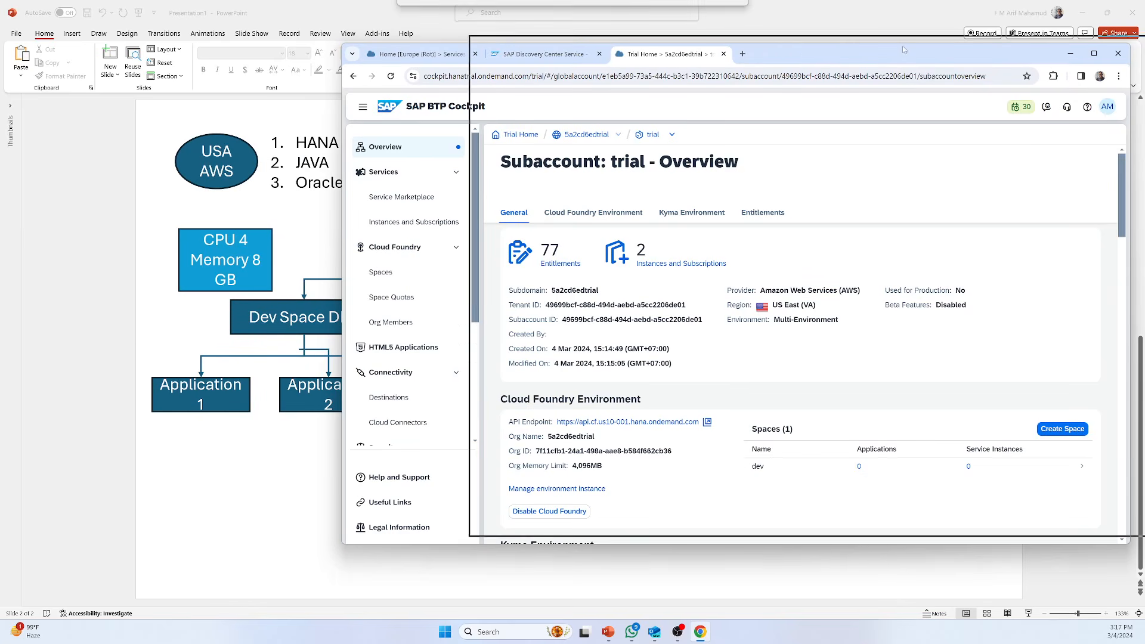
pyautogui.moveTo(767, 55); pyautogui.dragTo(951, 48)
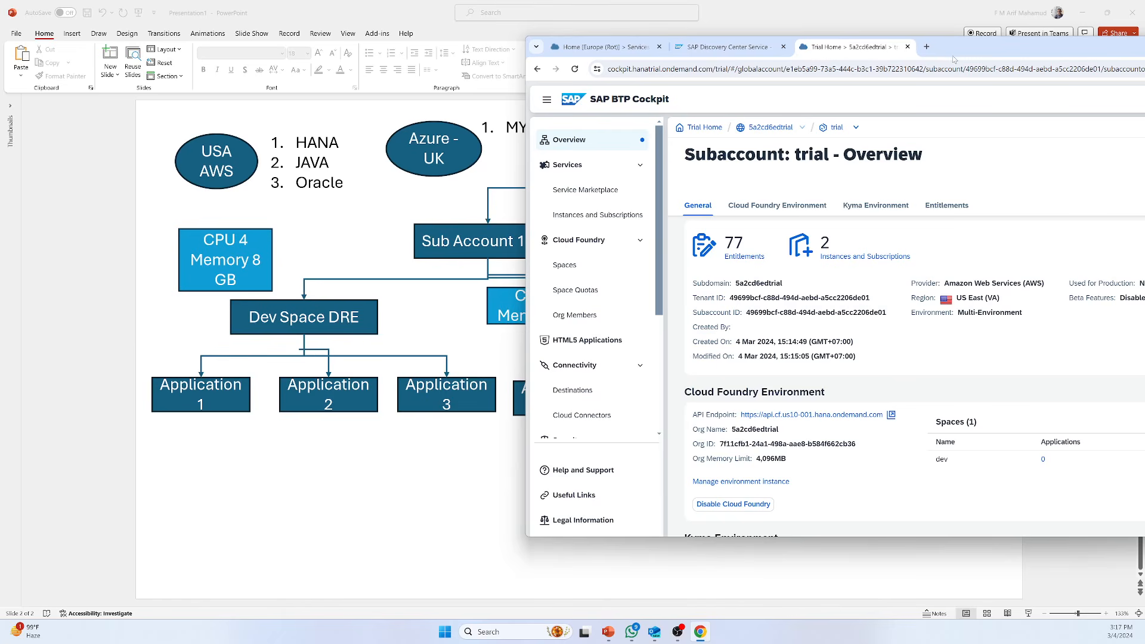
pyautogui.moveTo(955, 50); pyautogui.dragTo(853, 47)
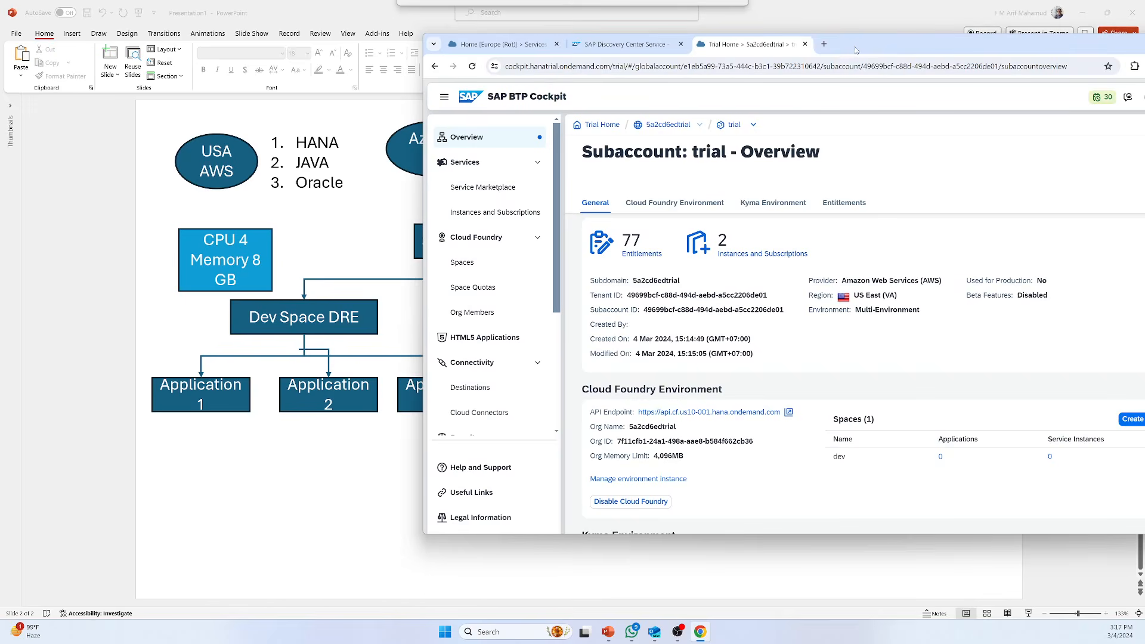
# Check the memory quota of the dev space in the trial subaccount's Cloud Foundry spaces.
pyautogui.click(468, 266)
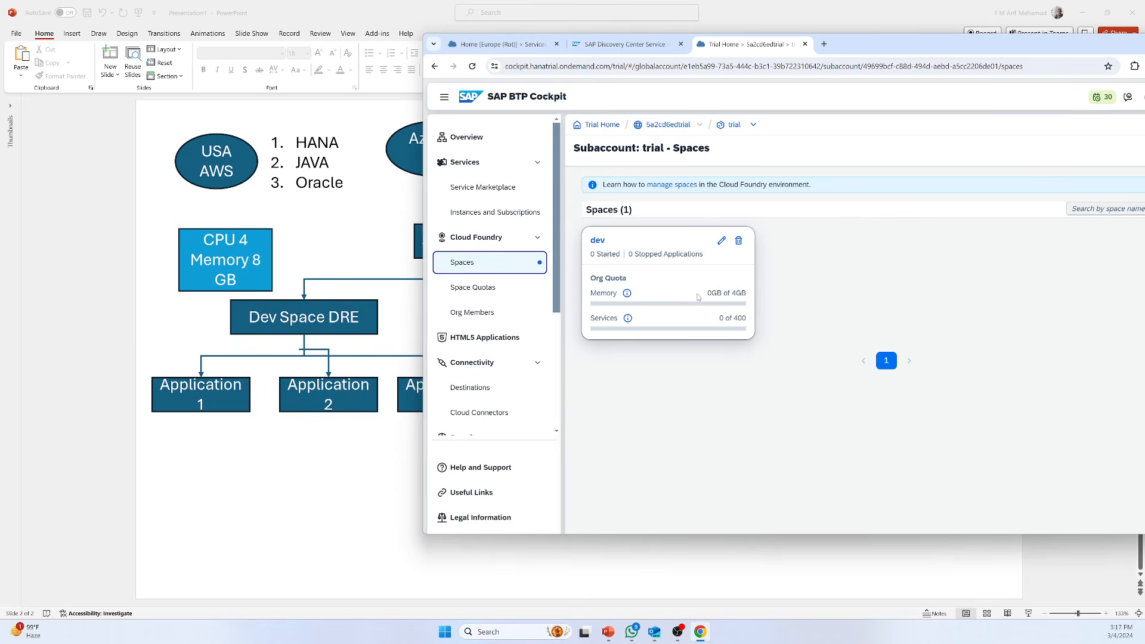
pyautogui.doubleClick(594, 293)
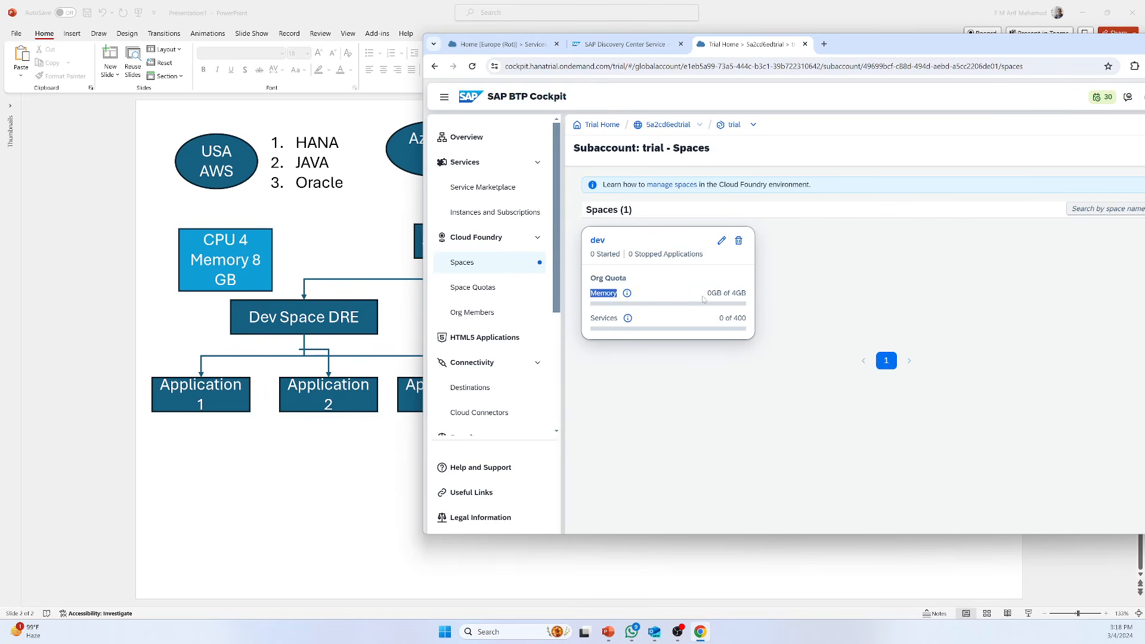
pyautogui.moveTo(703, 299); pyautogui.dragTo(744, 301)
# Check the space quotas and the org members of the trial subaccount.
pyautogui.click(474, 288)
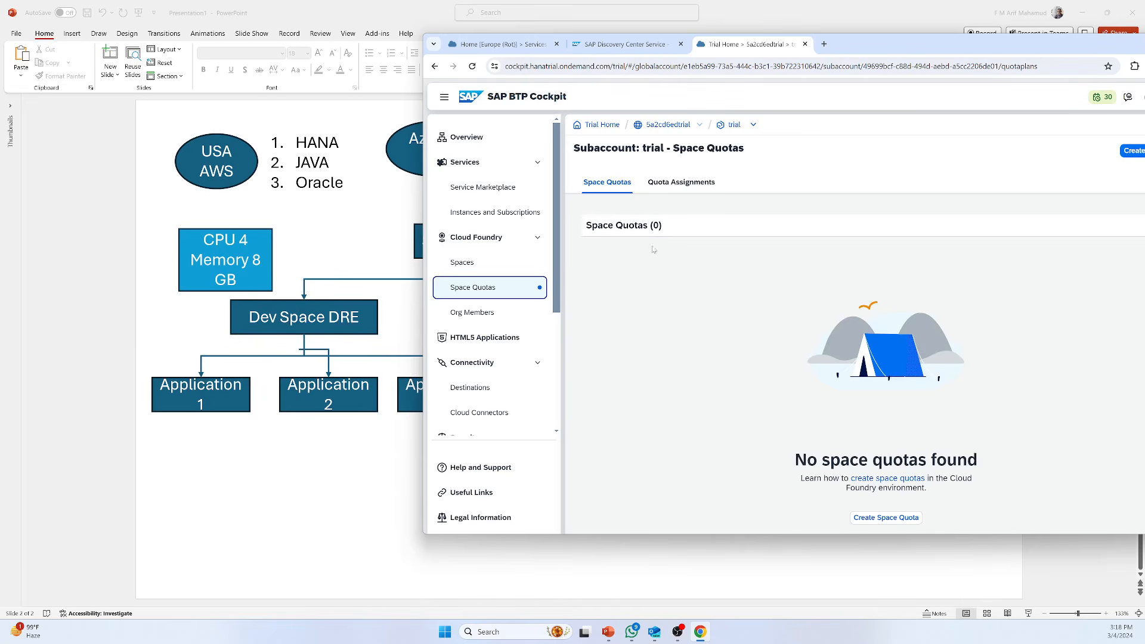
pyautogui.moveTo(914, 43); pyautogui.dragTo(816, 46)
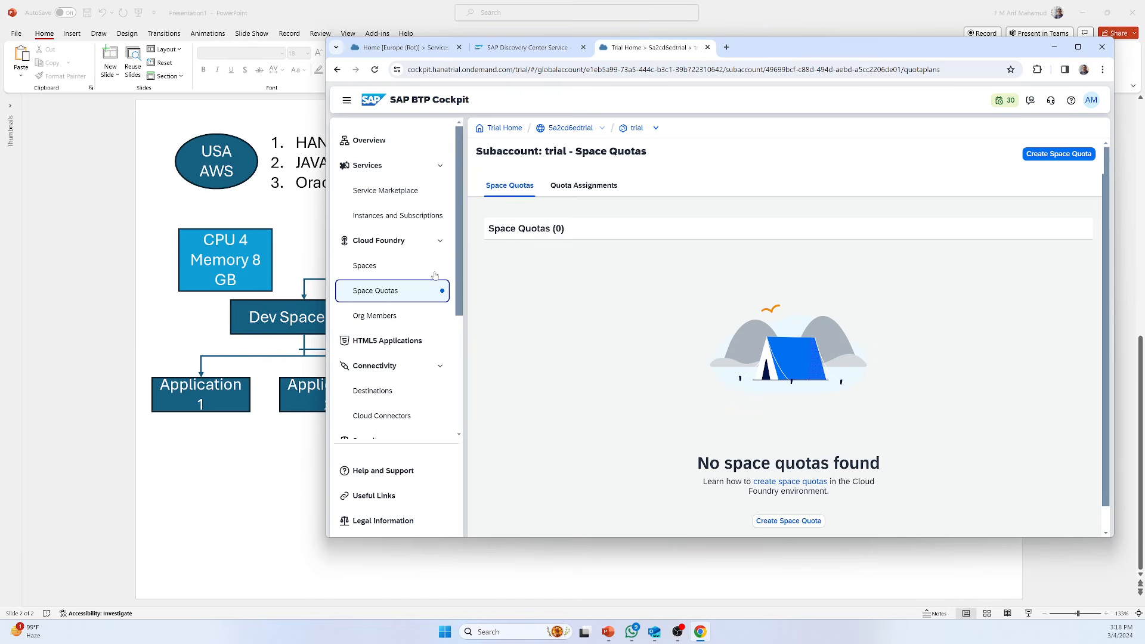
pyautogui.click(378, 317)
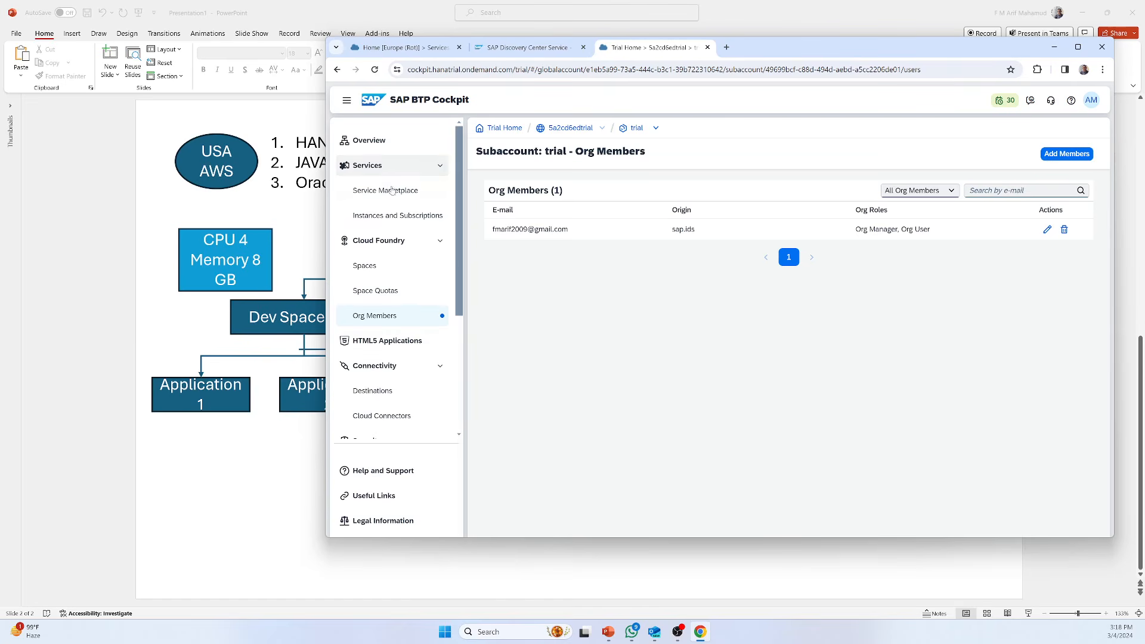
# Examine the subscriptions, instances and environments of the trial subaccount.
pyautogui.click(393, 215)
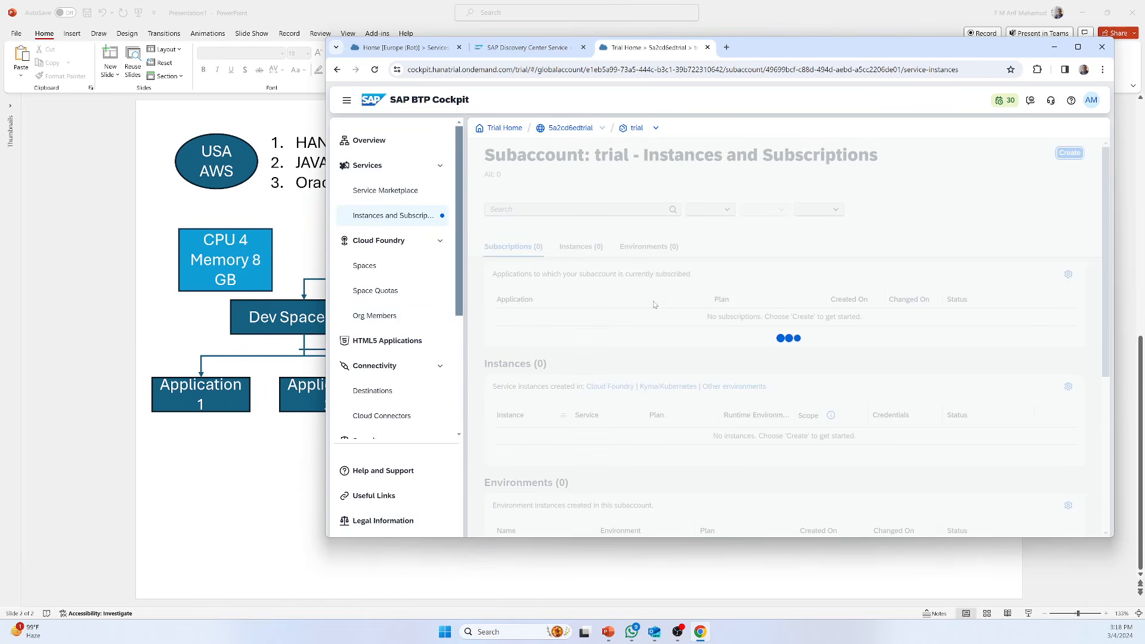
pyautogui.scroll(-3, 622, 353)
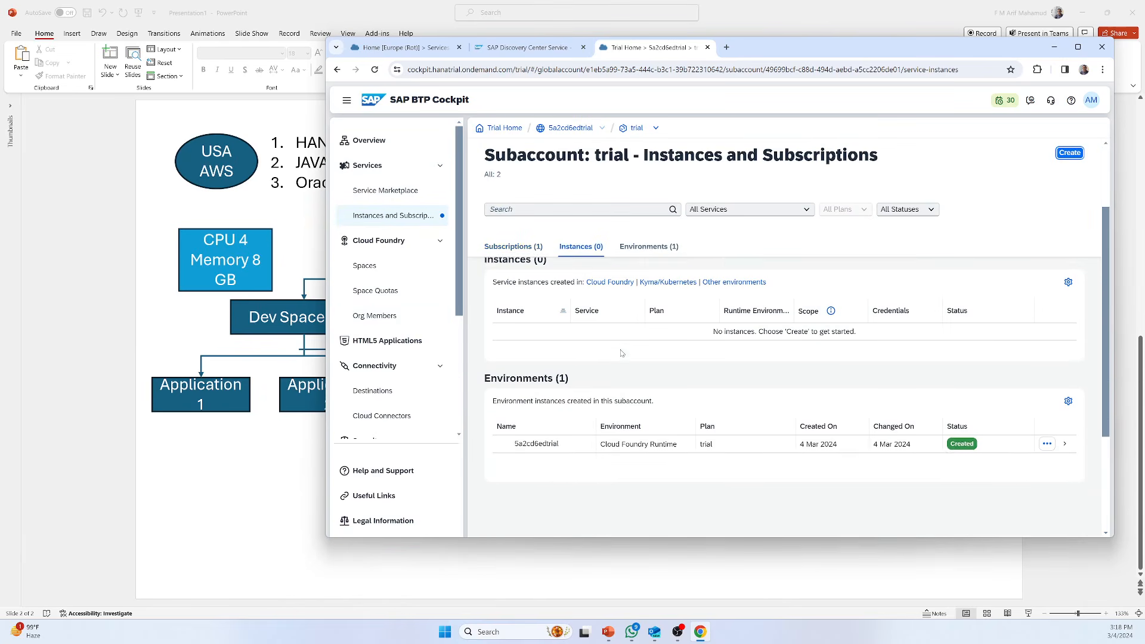
pyautogui.scroll(3, 625, 371)
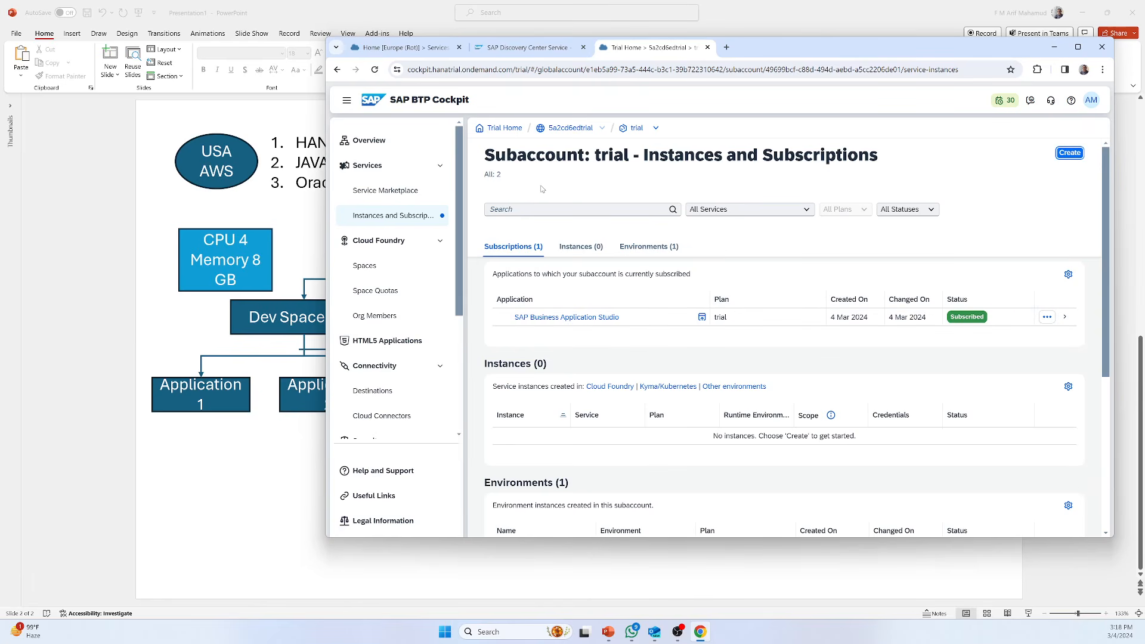
pyautogui.scroll(-2, 396, 291)
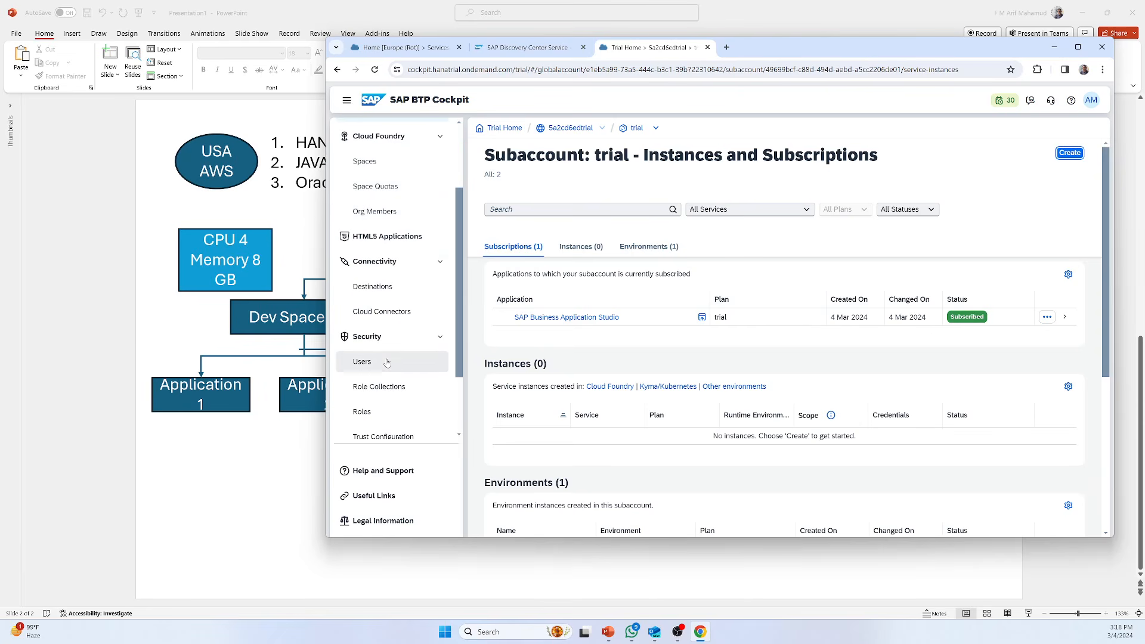
pyautogui.scroll(2, 388, 358)
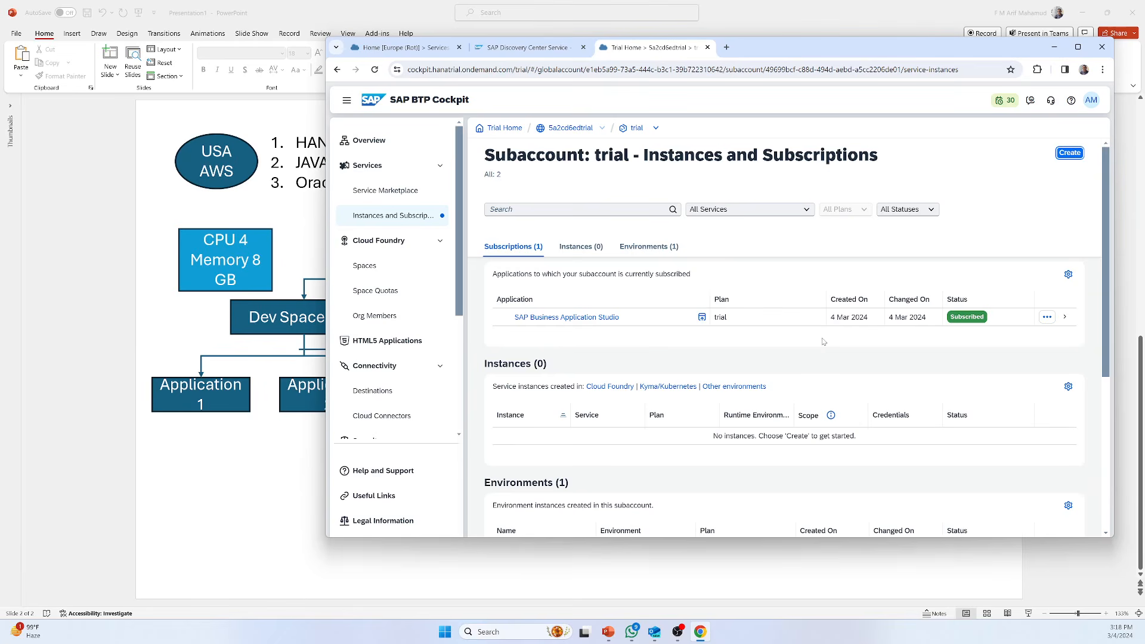
# Start a new instance or subscription and look through the services available to the trial subaccount.
pyautogui.click(1067, 156)
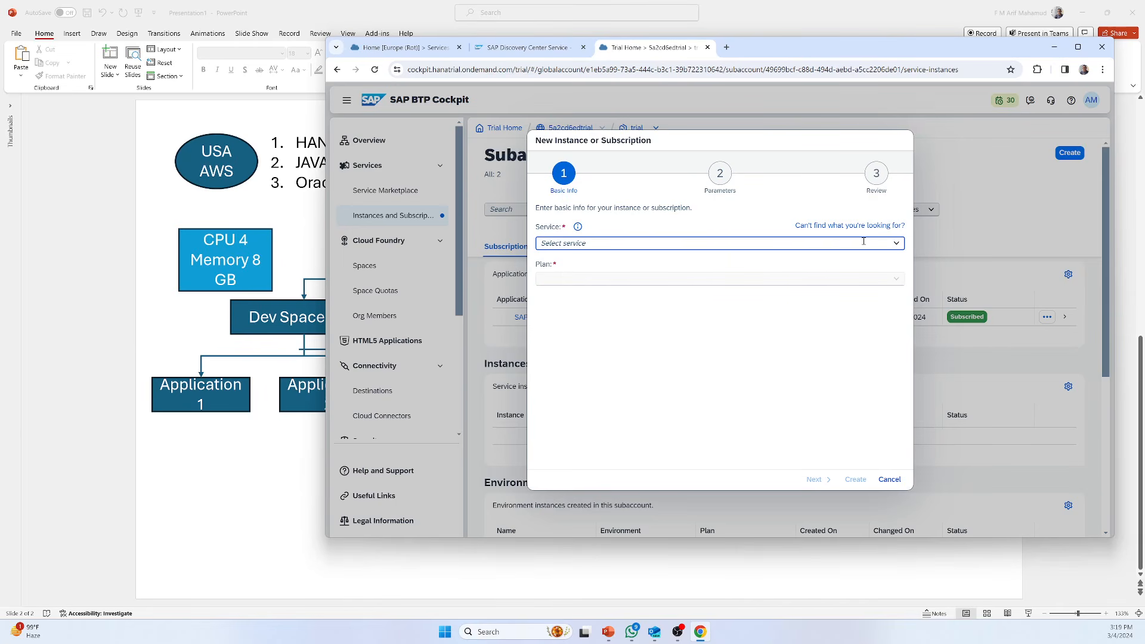
pyautogui.click(895, 243)
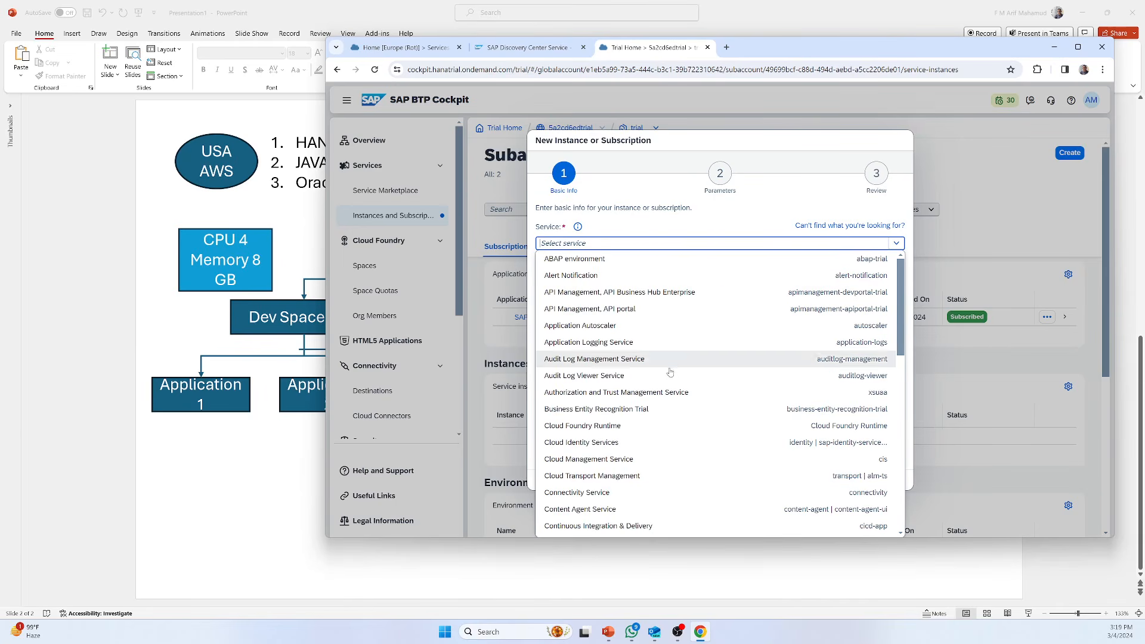
pyautogui.scroll(-5, 670, 382)
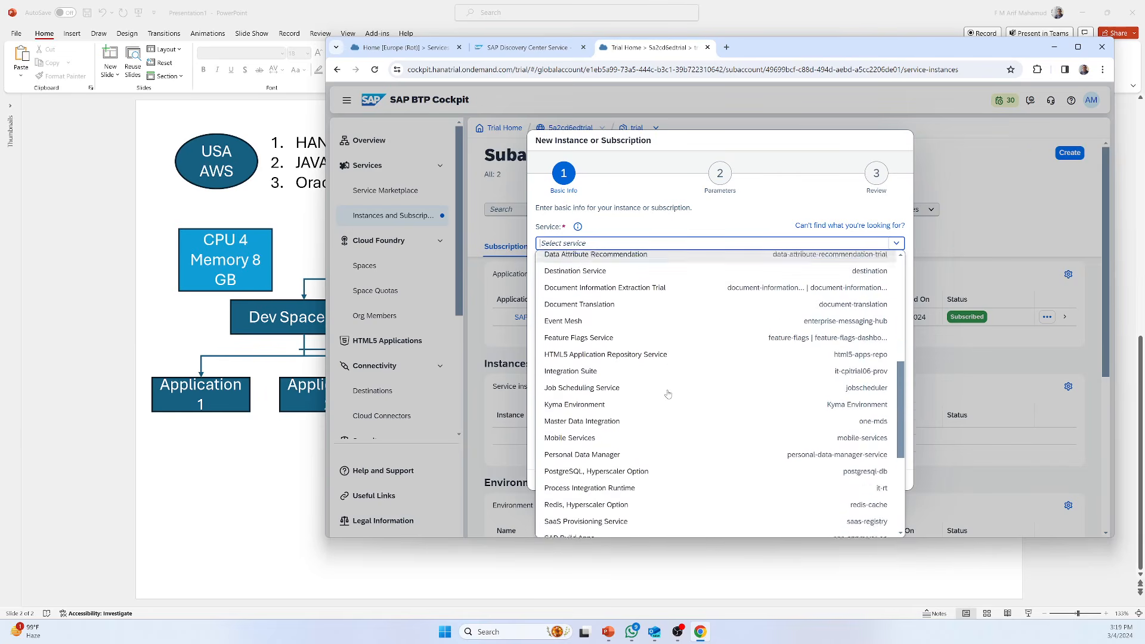
pyautogui.scroll(5, 668, 393)
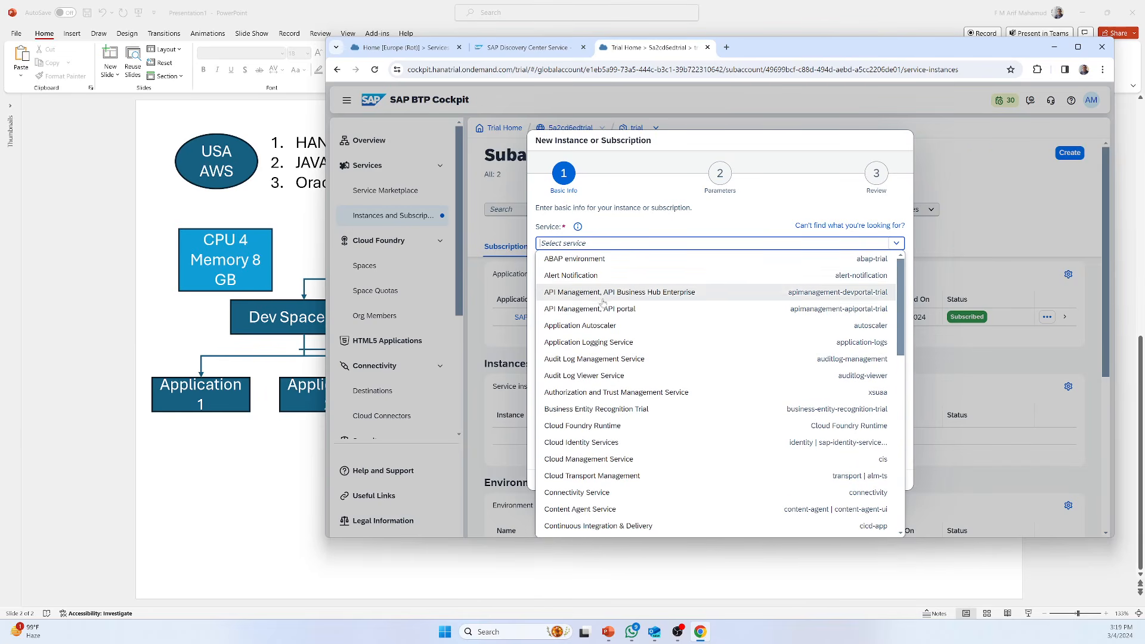
pyautogui.scroll(-5, 602, 302)
pyautogui.scroll(5, 606, 316)
pyautogui.scroll(-5, 612, 334)
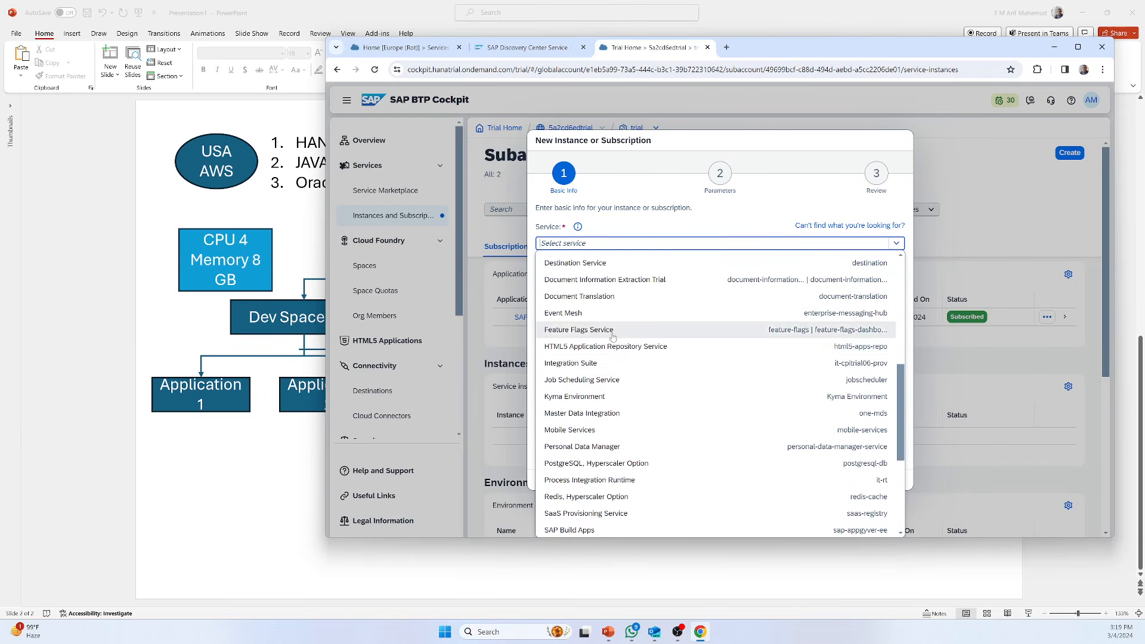
pyautogui.scroll(-5, 612, 338)
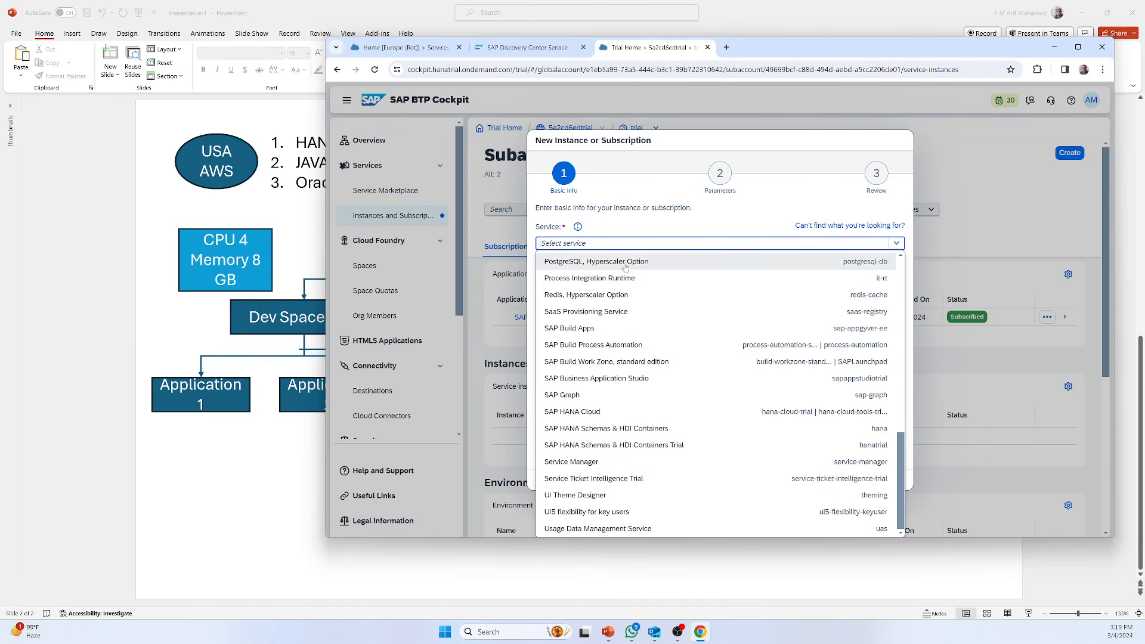
pyautogui.click(573, 96)
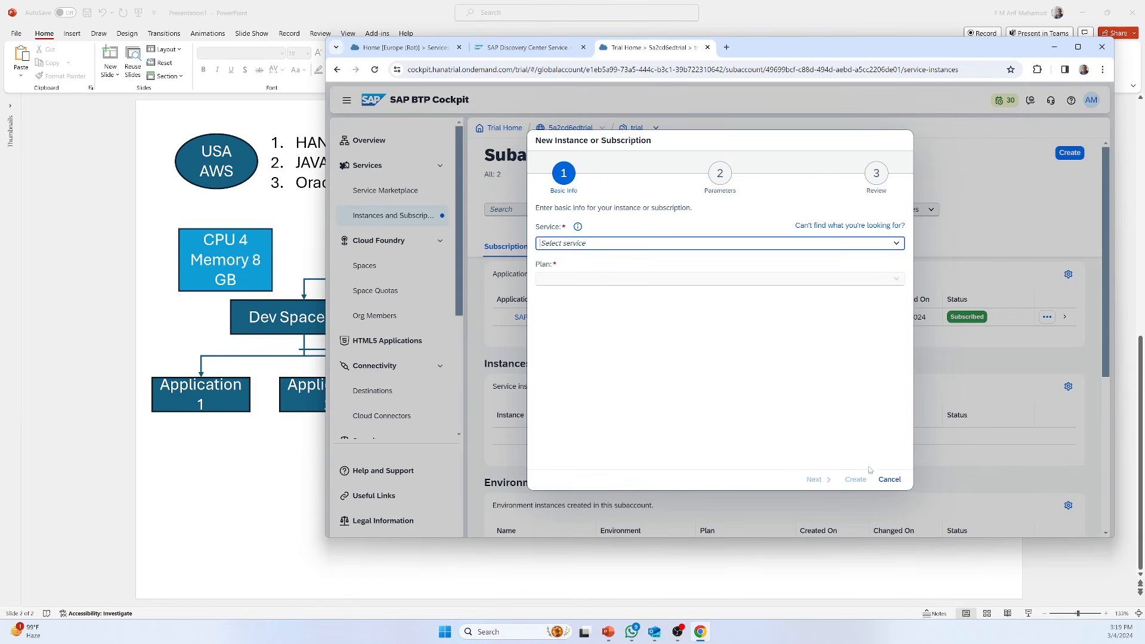
# Cancel the new instance and reopen the trial subaccount's overview by way of the trial home and the global account.
pyautogui.click(890, 479)
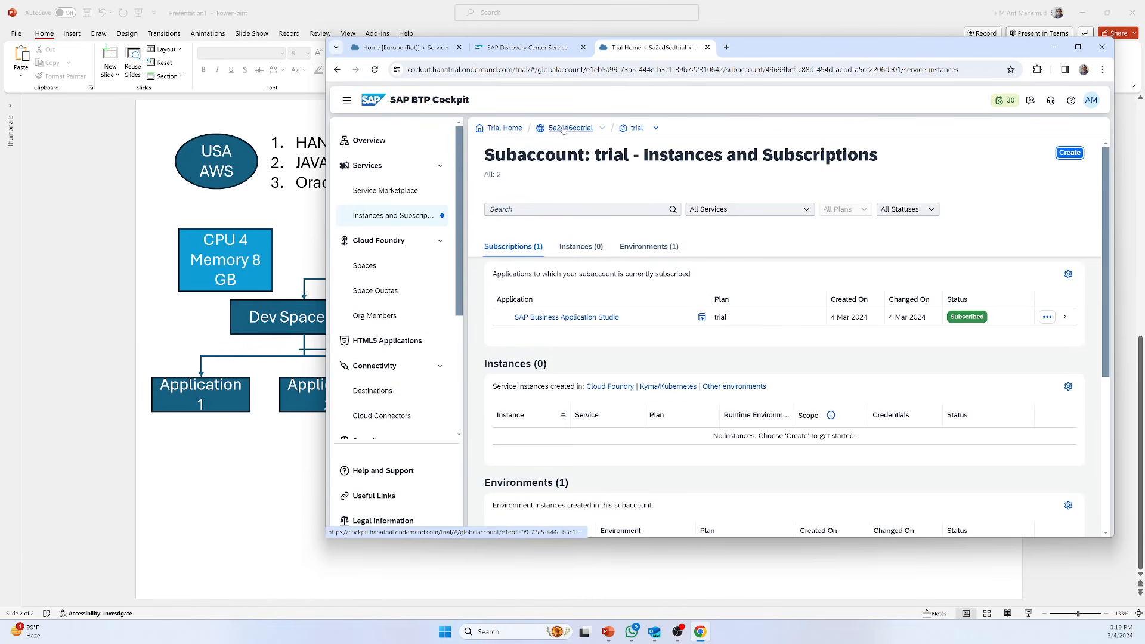
pyautogui.click(502, 128)
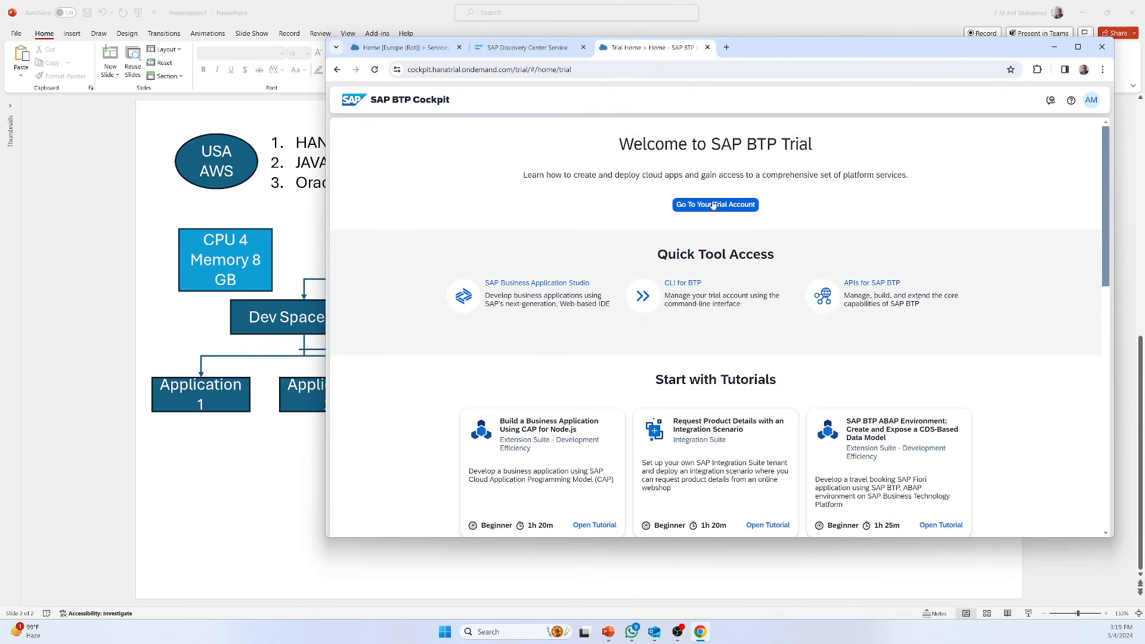
pyautogui.click(713, 205)
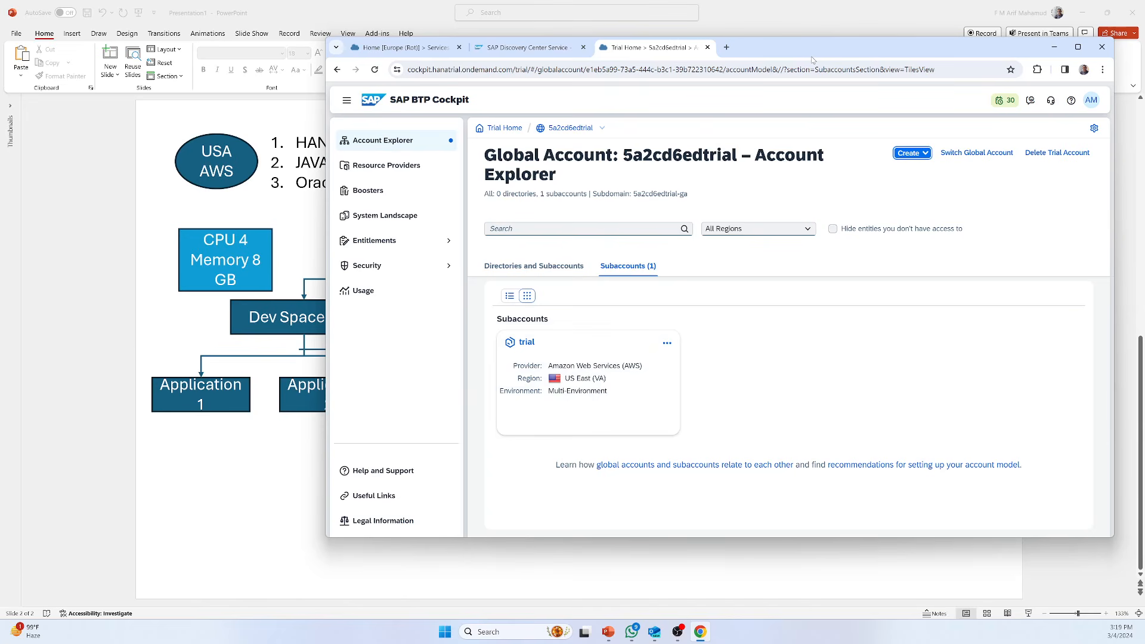
pyautogui.click(391, 243)
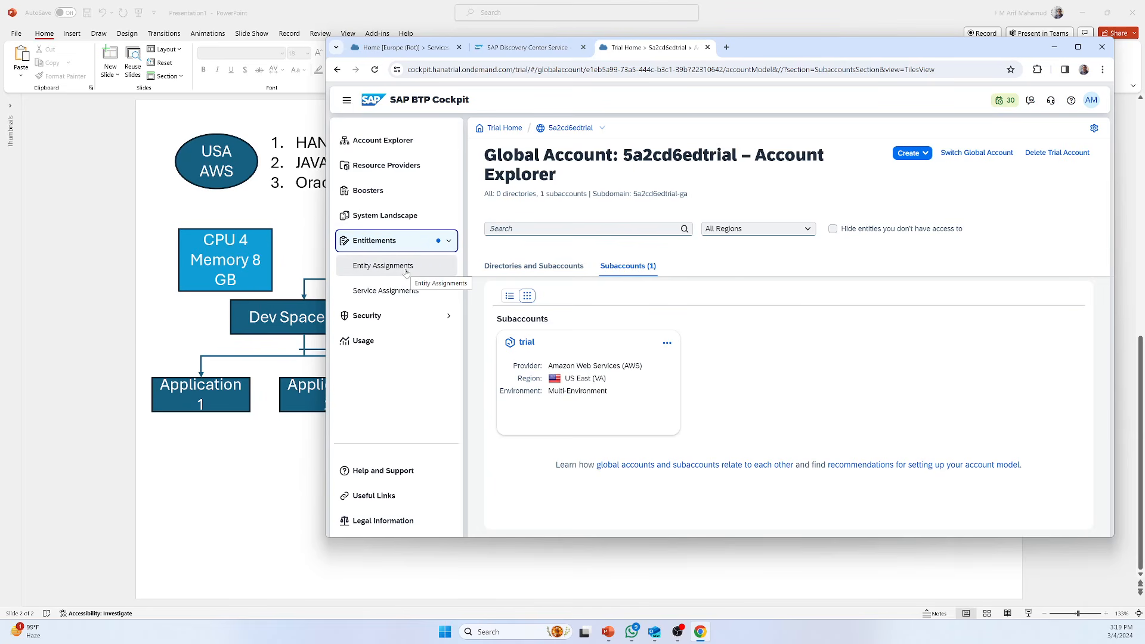
pyautogui.click(618, 380)
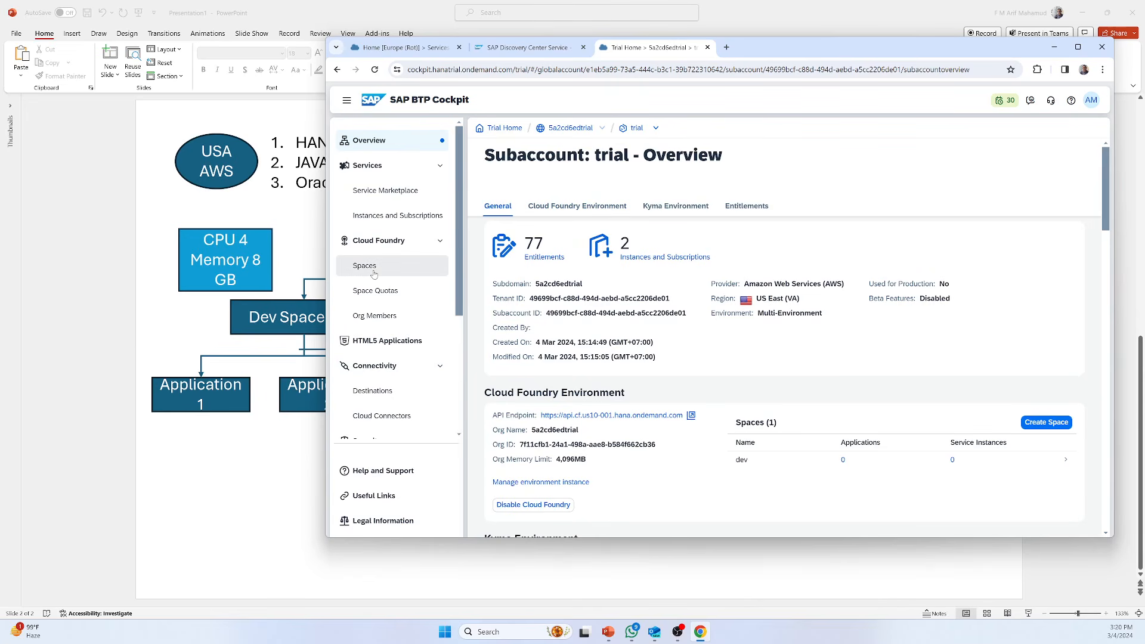
# Check the trial subaccount's space quotas and the quota assignment of the dev space.
pyautogui.click(375, 291)
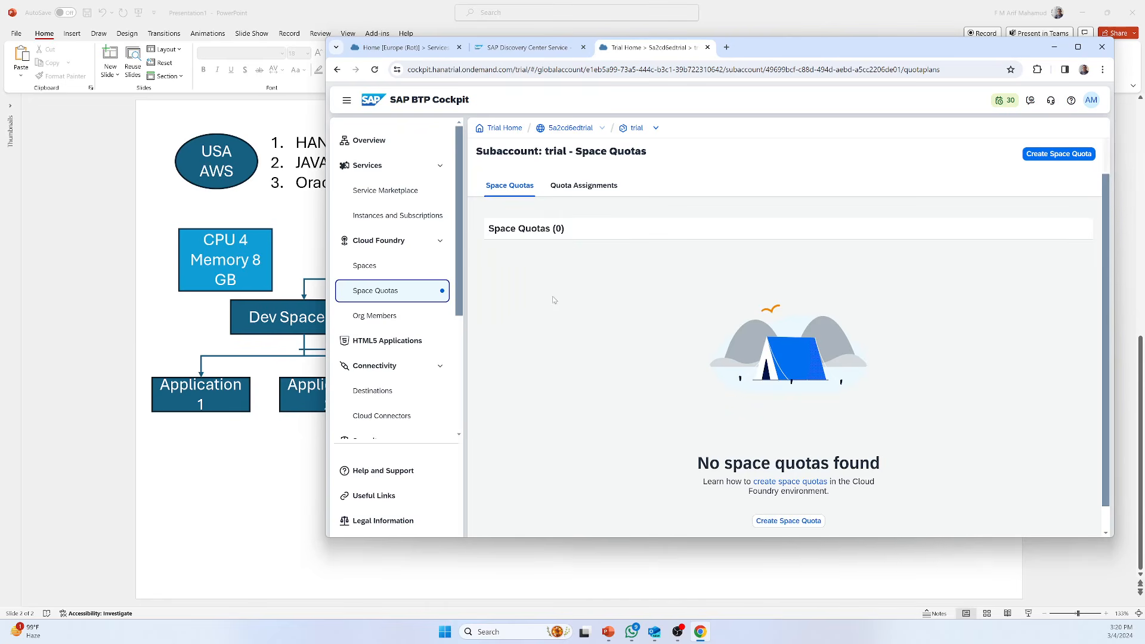
pyautogui.moveTo(828, 45); pyautogui.dragTo(683, 420)
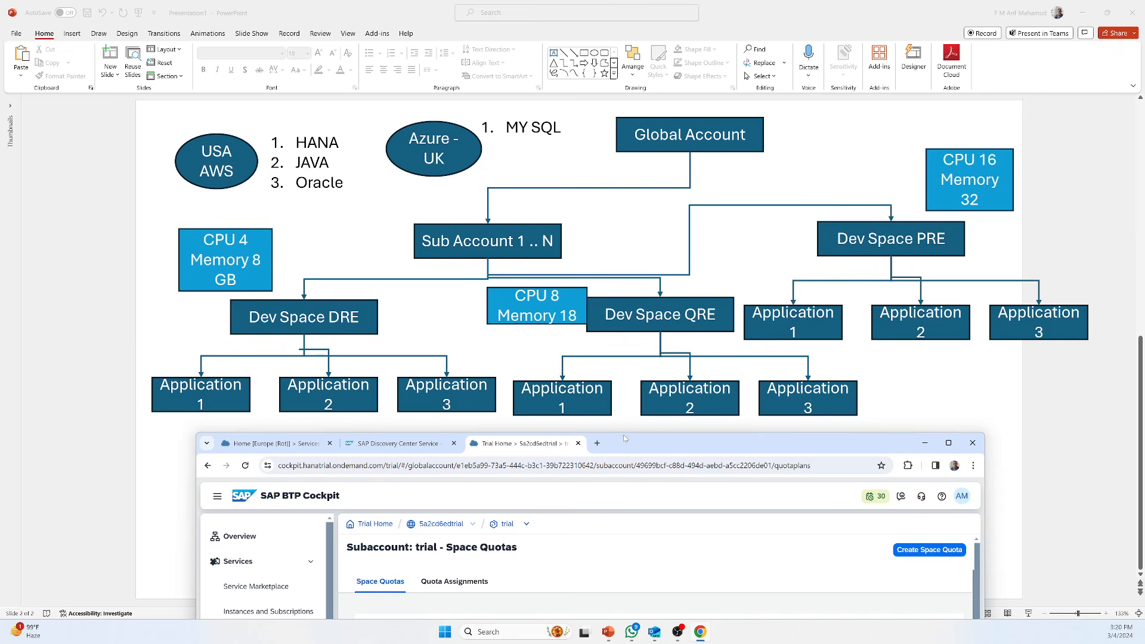
pyautogui.moveTo(625, 443); pyautogui.dragTo(639, 60)
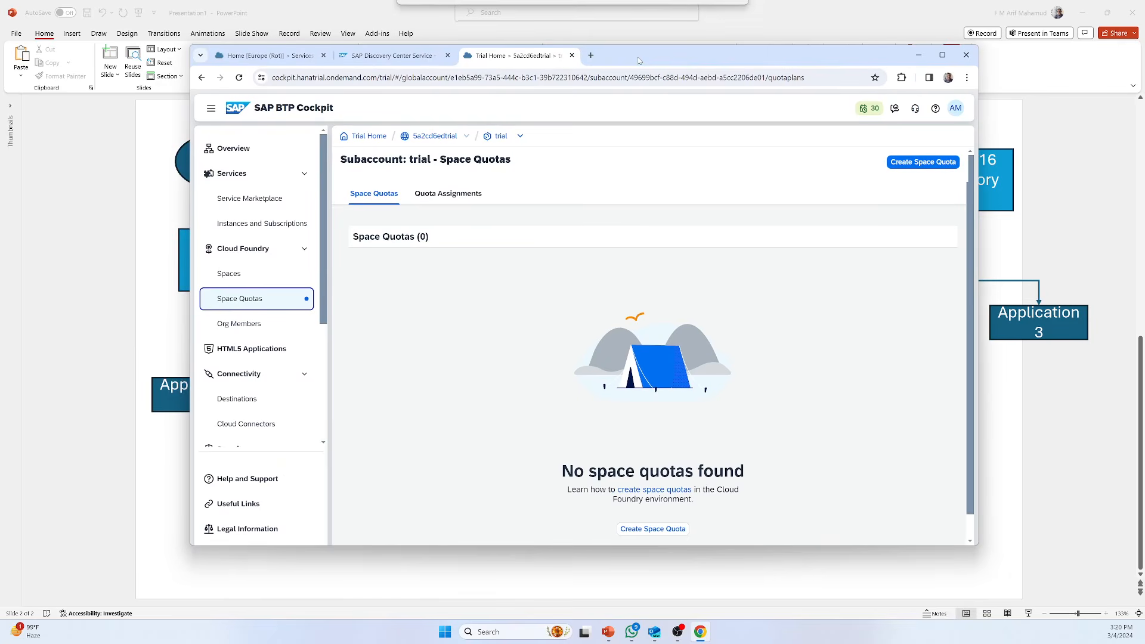
pyautogui.click(449, 193)
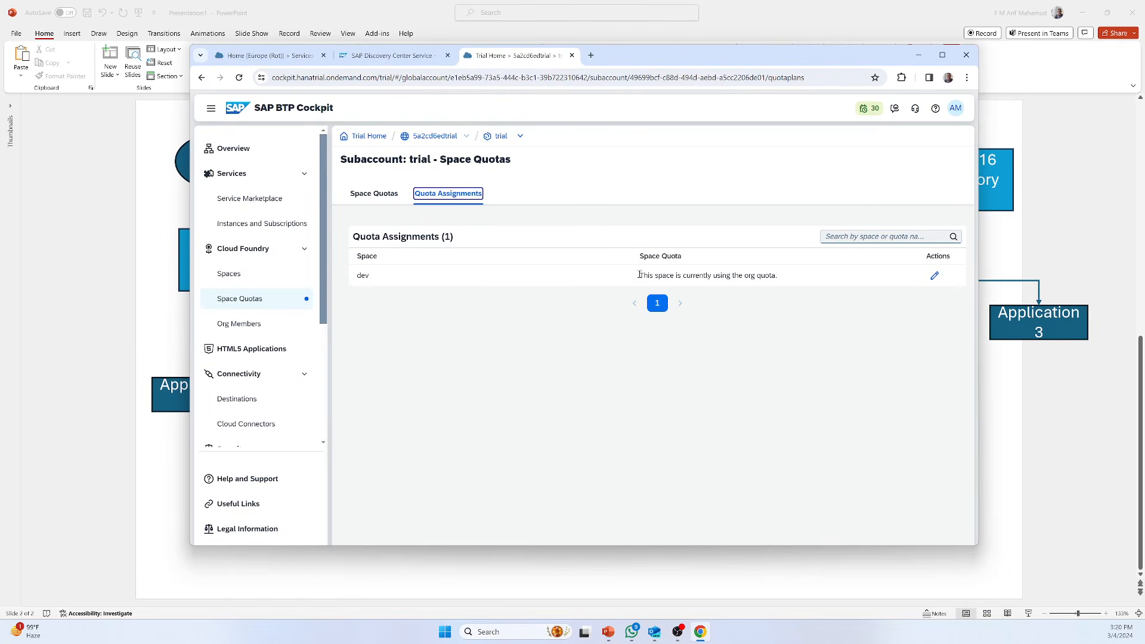
pyautogui.moveTo(639, 275); pyautogui.dragTo(778, 275)
pyautogui.click(835, 353)
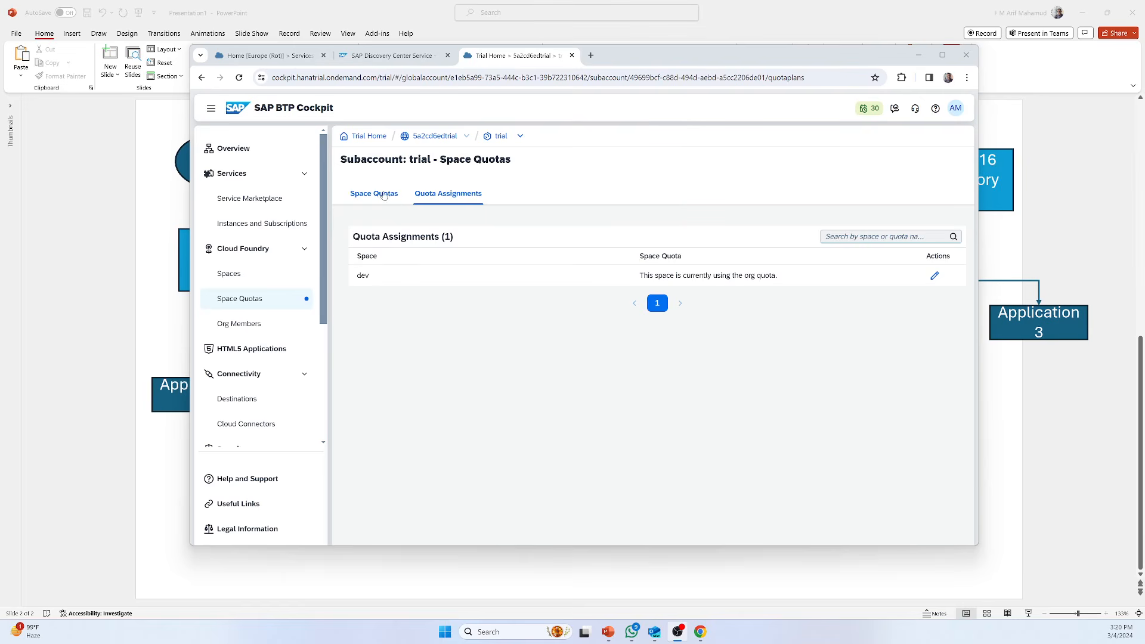
# Start a new space quota named dev with 4096 MB of memory, 10 routes and 400 services.
pyautogui.click(372, 196)
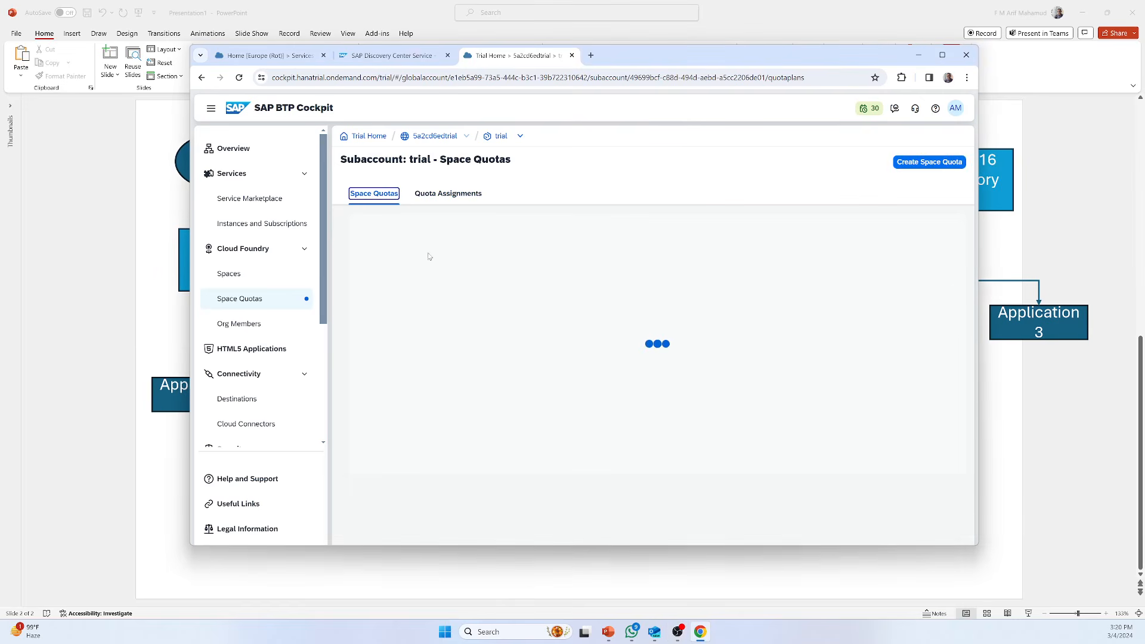
pyautogui.click(919, 170)
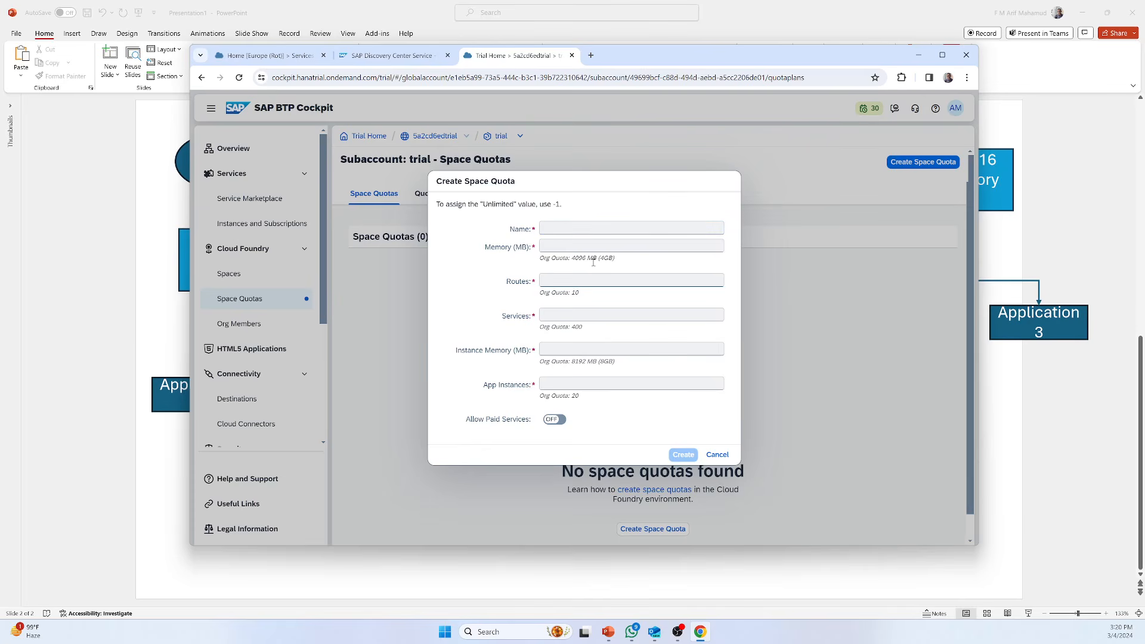
pyautogui.moveTo(587, 258); pyautogui.dragTo(571, 258)
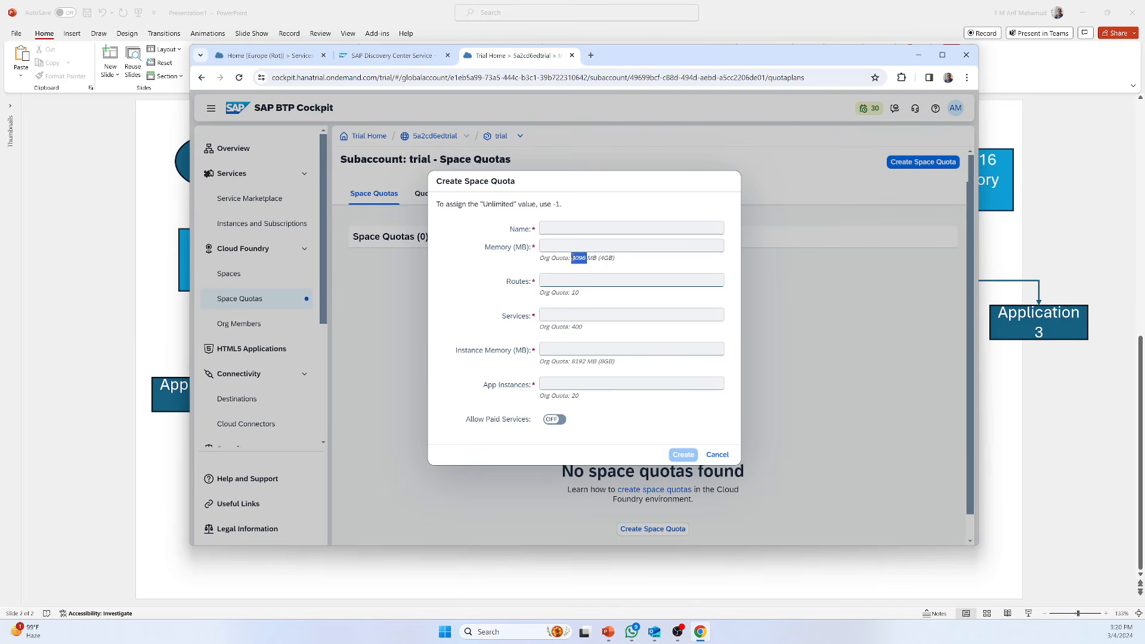
pyautogui.click(573, 226)
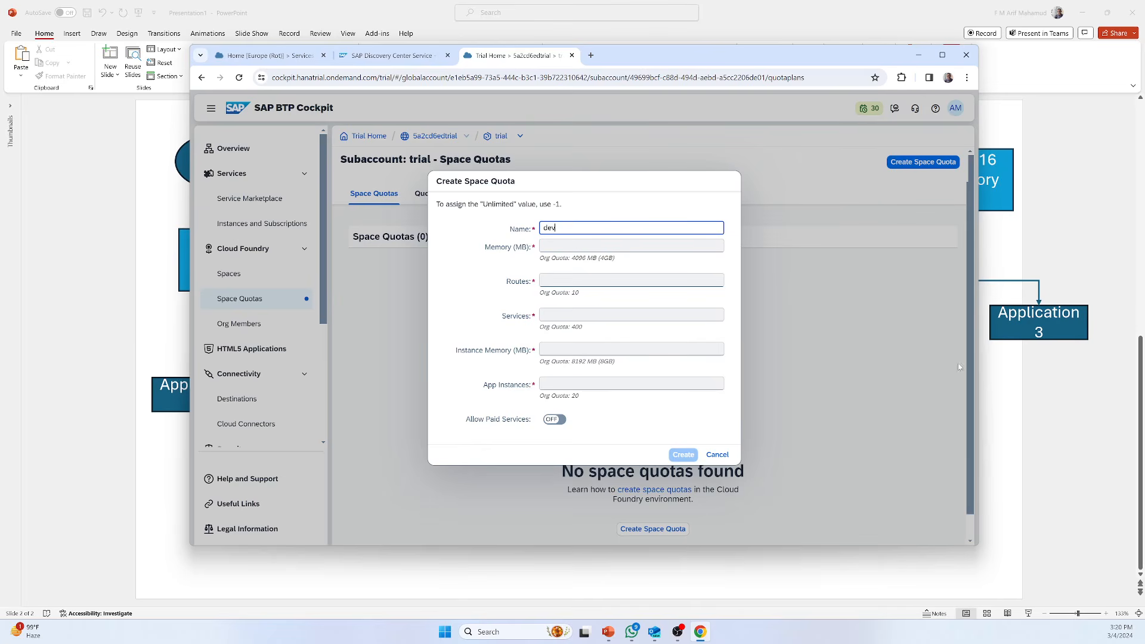
pyautogui.click(569, 246)
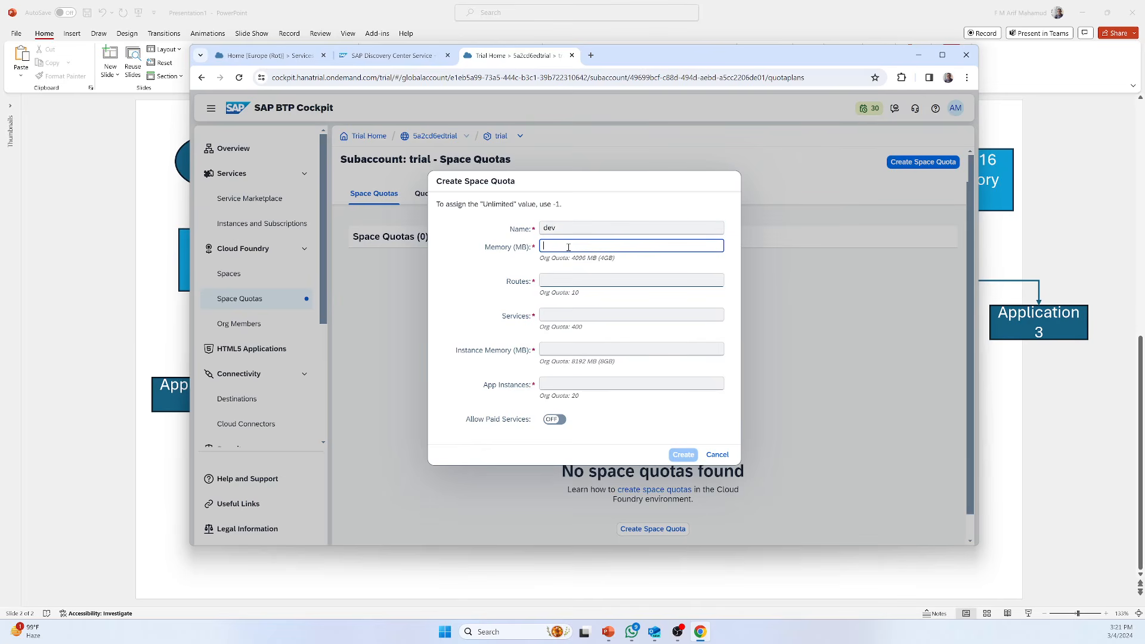
pyautogui.write('4096')
pyautogui.click(558, 282)
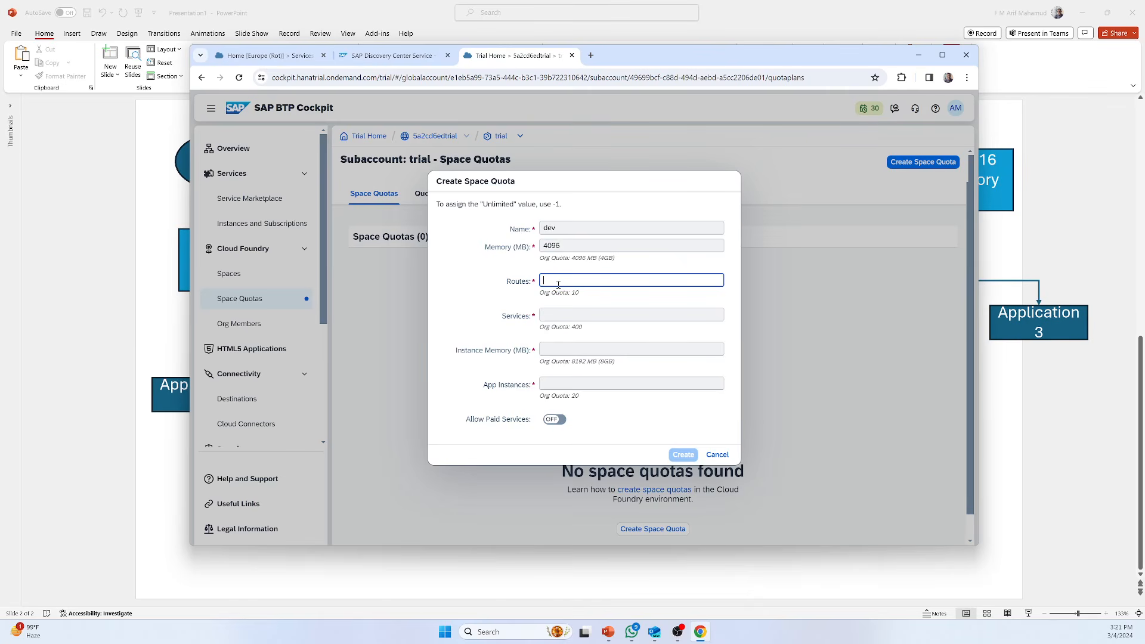
pyautogui.write('10')
pyautogui.click(568, 315)
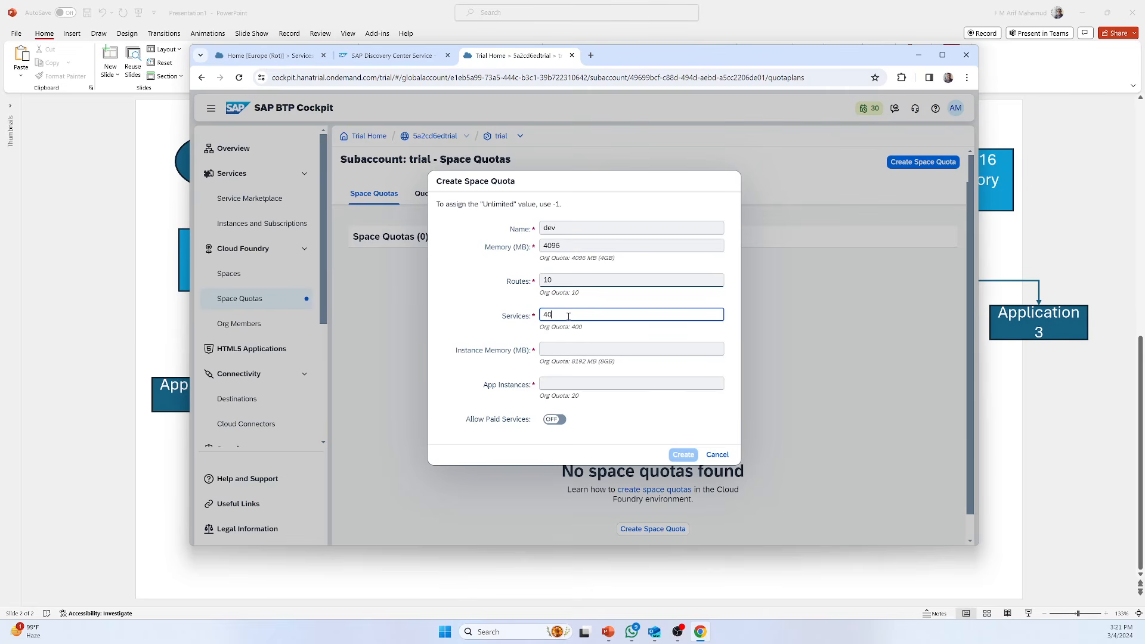
# Set the quota's instance memory to 8192 MB and app instances to 20, and create it with paid services off.
pyautogui.click(554, 347)
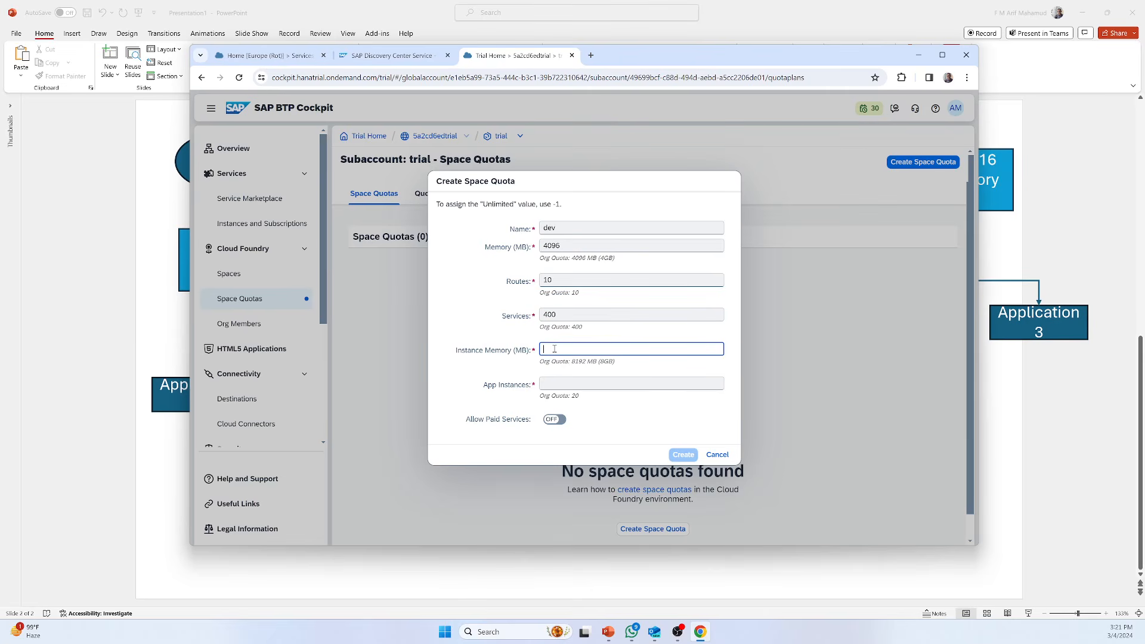
pyautogui.moveTo(588, 361); pyautogui.dragTo(572, 362)
pyautogui.hotkey('ctrl', 'c')
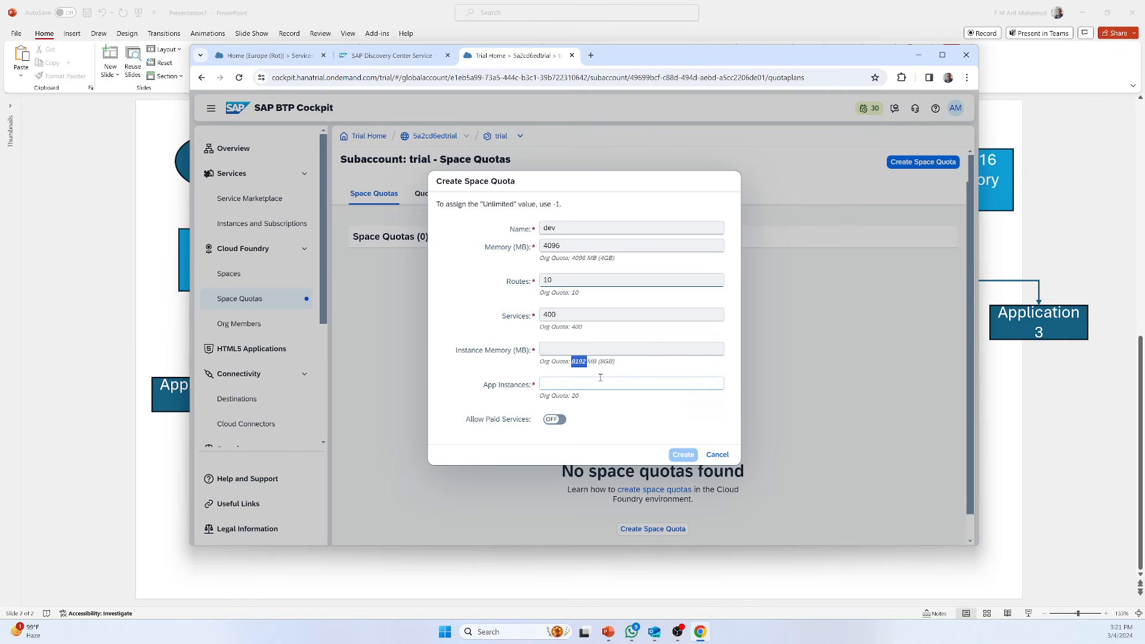
pyautogui.click(554, 350)
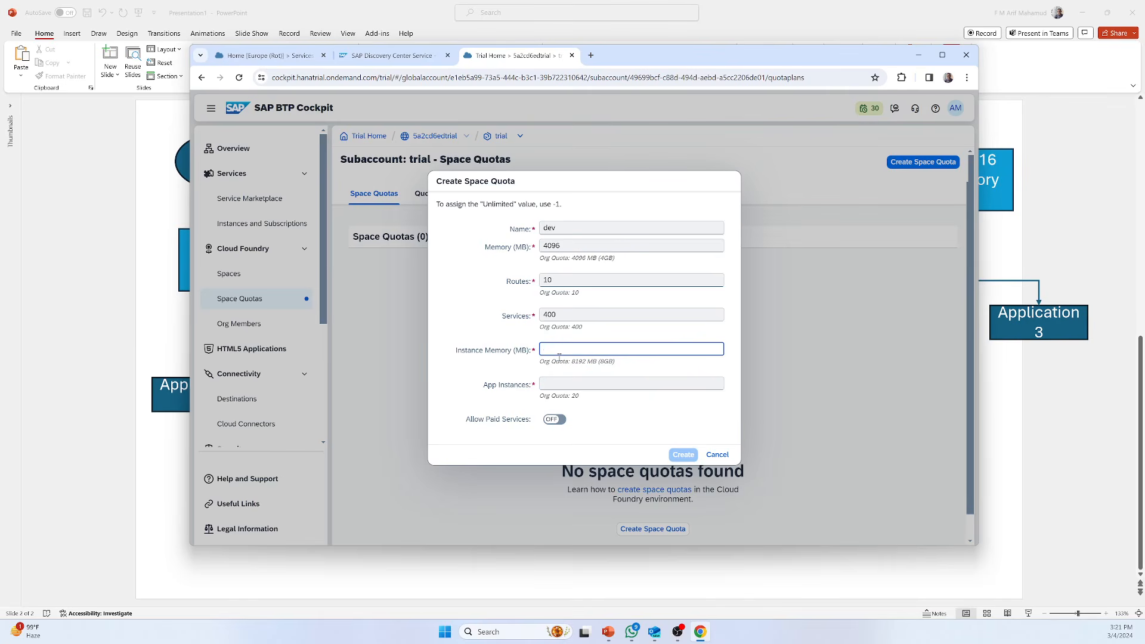
pyautogui.hotkey('ctrl', 'v')
pyautogui.click(602, 382)
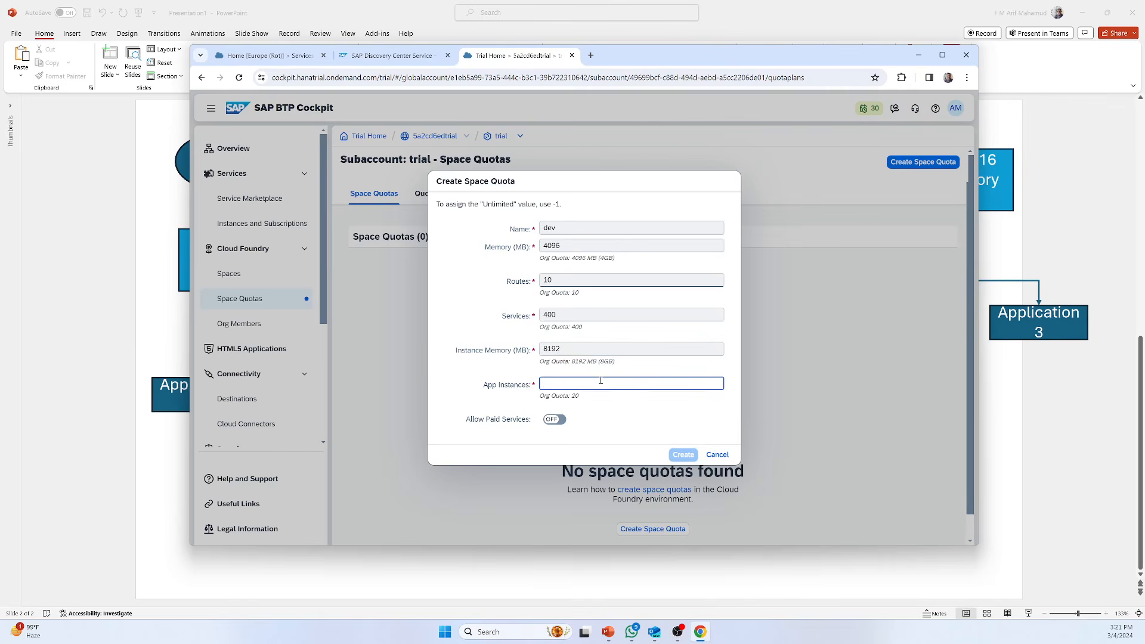
pyautogui.write('20')
pyautogui.click(684, 454)
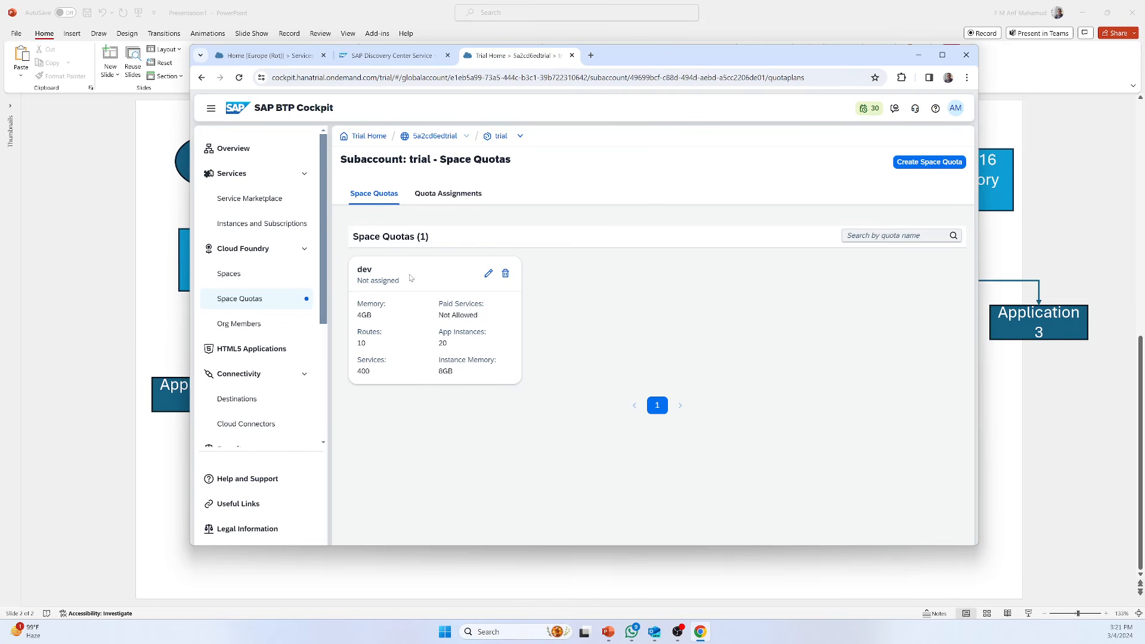
# Edit the dev space's quota assignment to use the dev space quota instead of the org quota.
pyautogui.moveTo(357, 280); pyautogui.dragTo(421, 287)
pyautogui.click(647, 295)
pyautogui.click(443, 197)
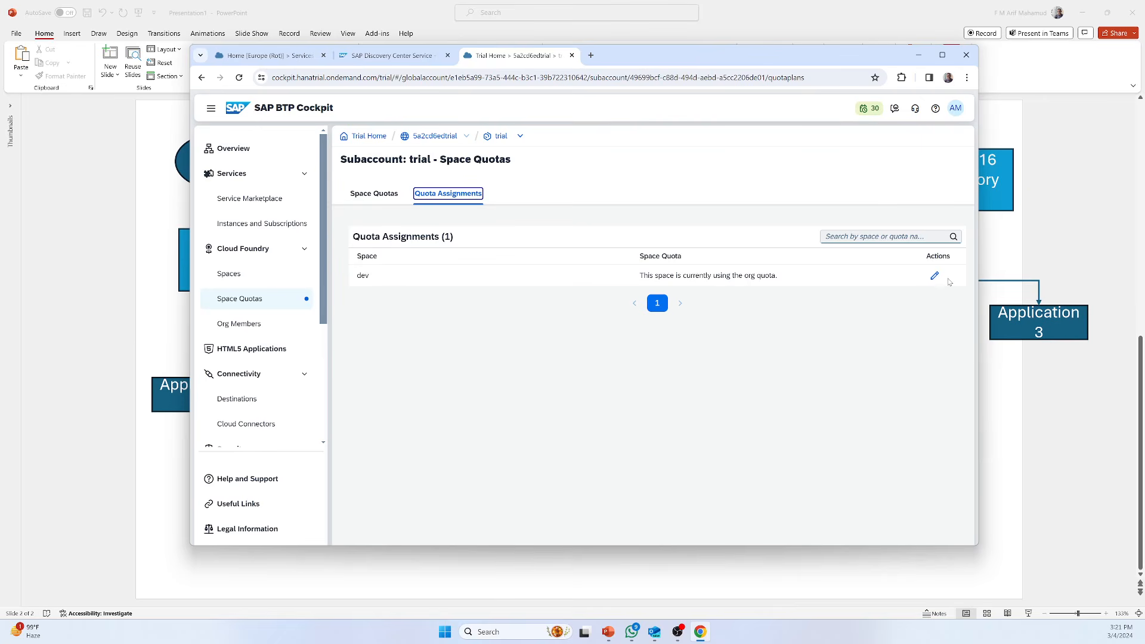
pyautogui.click(935, 275)
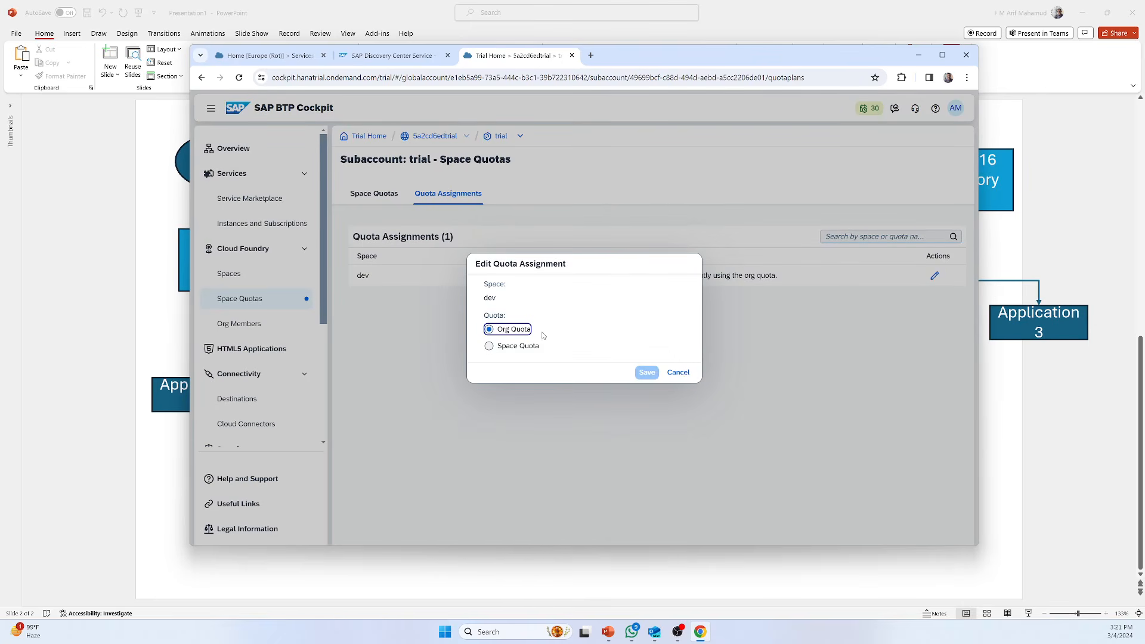
pyautogui.click(489, 346)
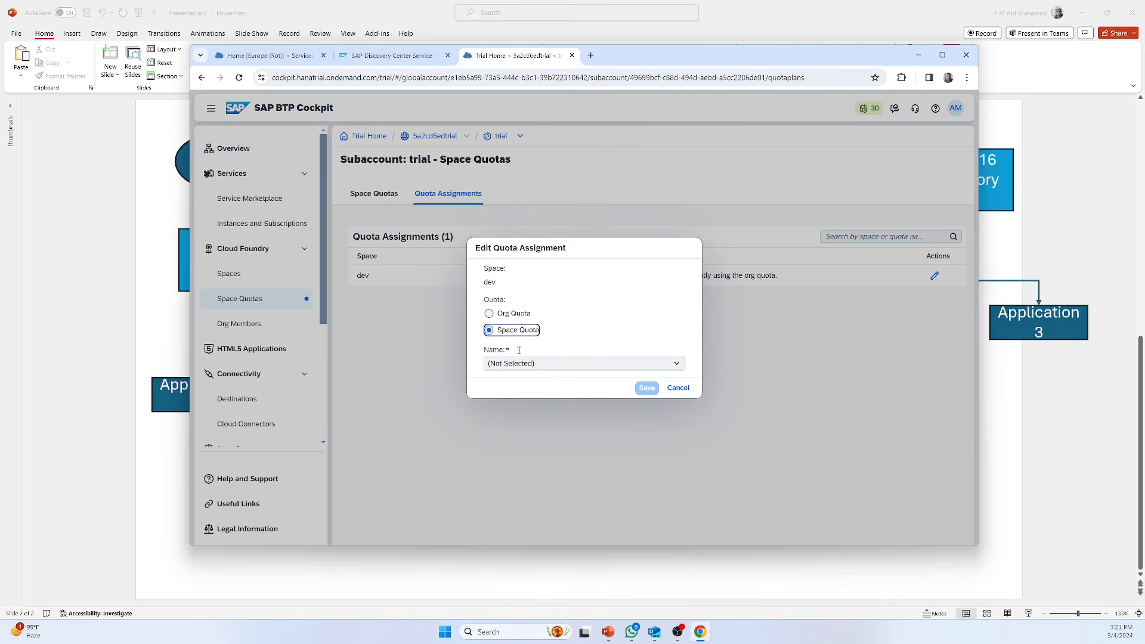
pyautogui.click(567, 365)
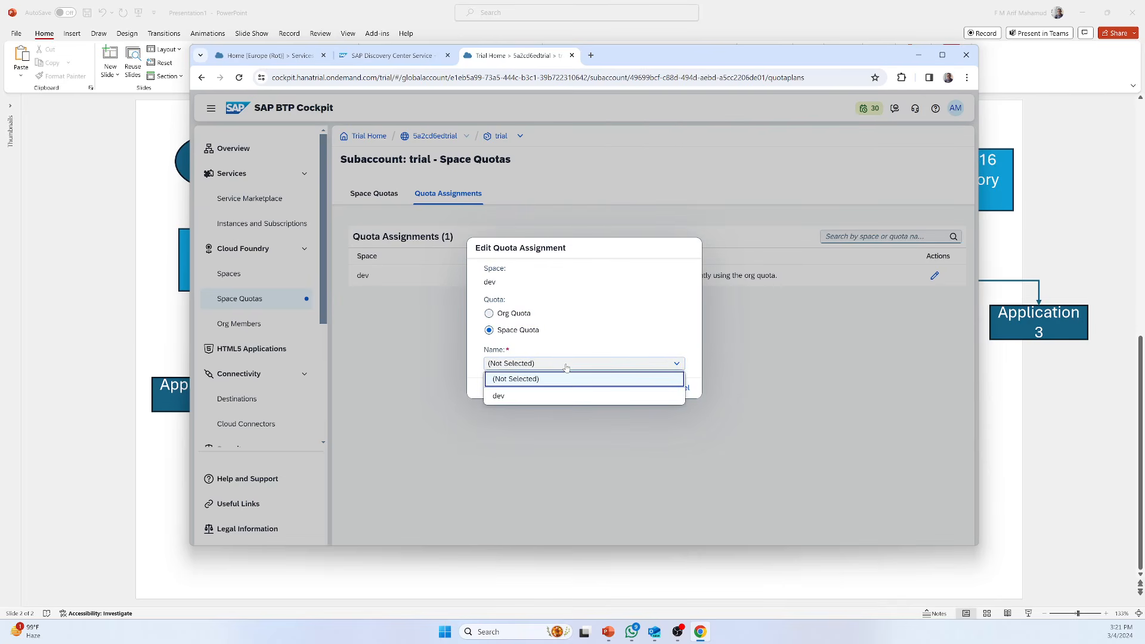
pyautogui.click(505, 397)
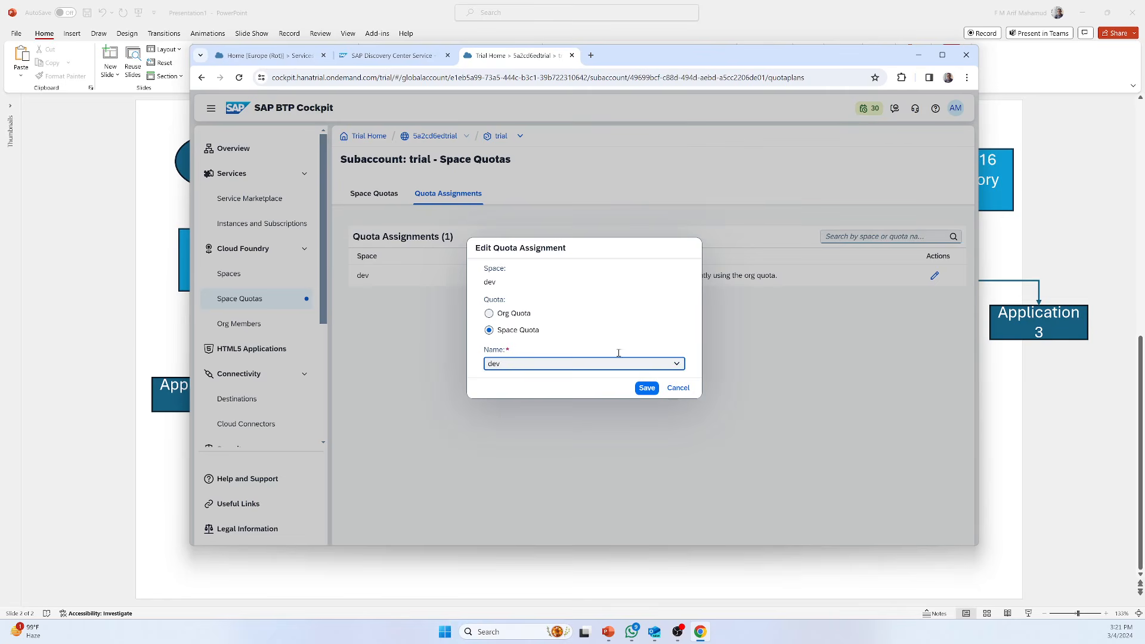
pyautogui.click(646, 389)
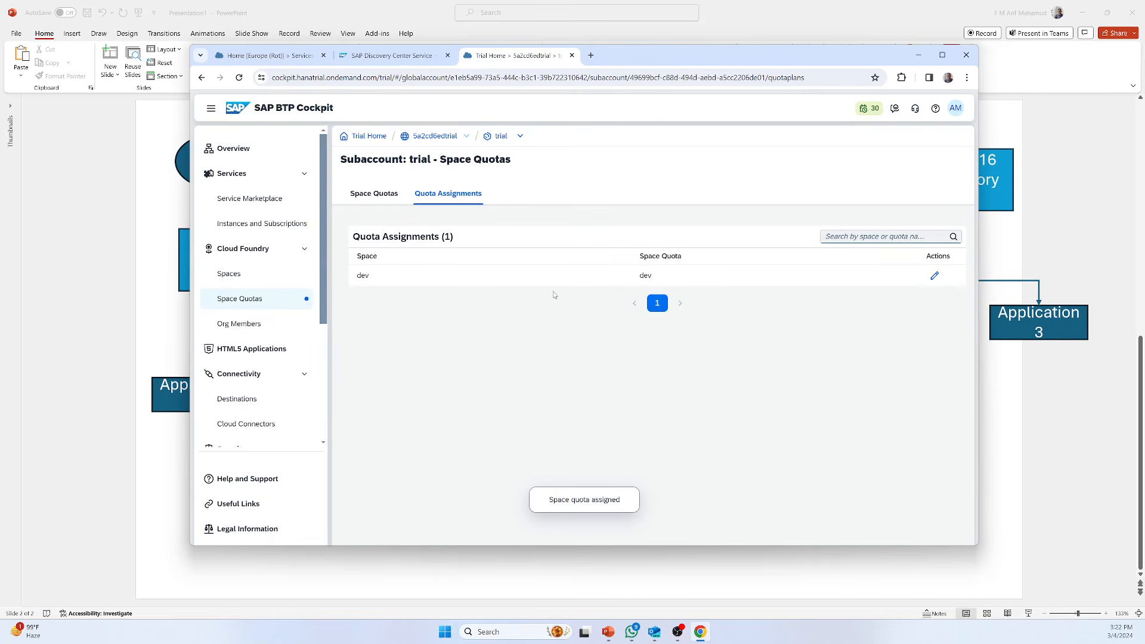
# Check the dev quota's assignment in the space quotas, and open the dev space's applications page.
pyautogui.click(369, 192)
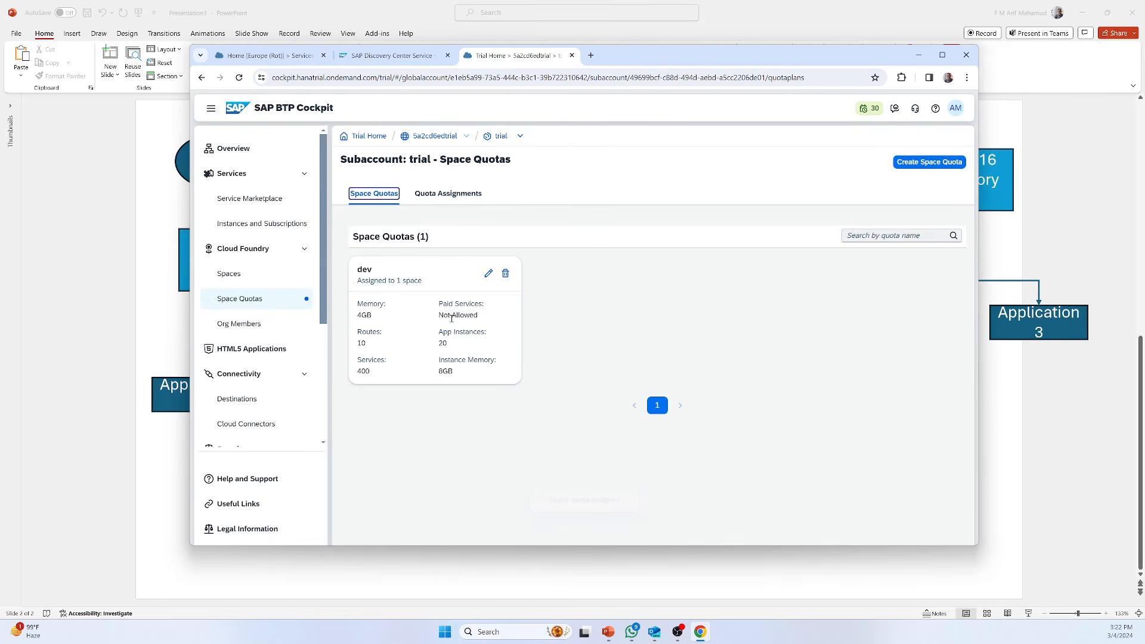
pyautogui.moveTo(361, 285); pyautogui.dragTo(428, 290)
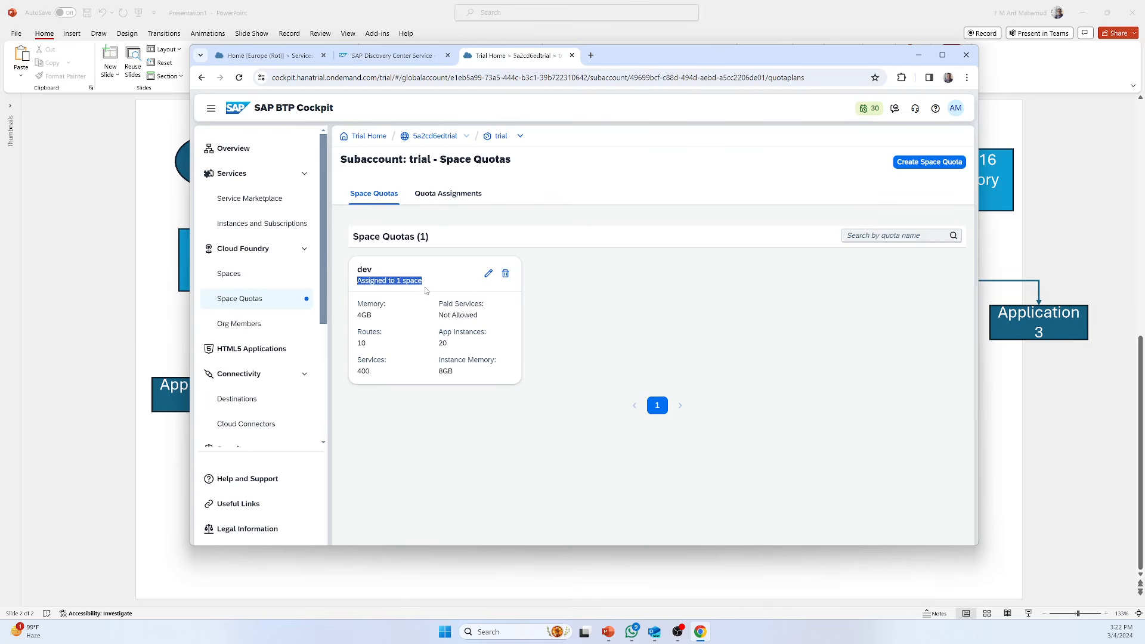
pyautogui.click(452, 289)
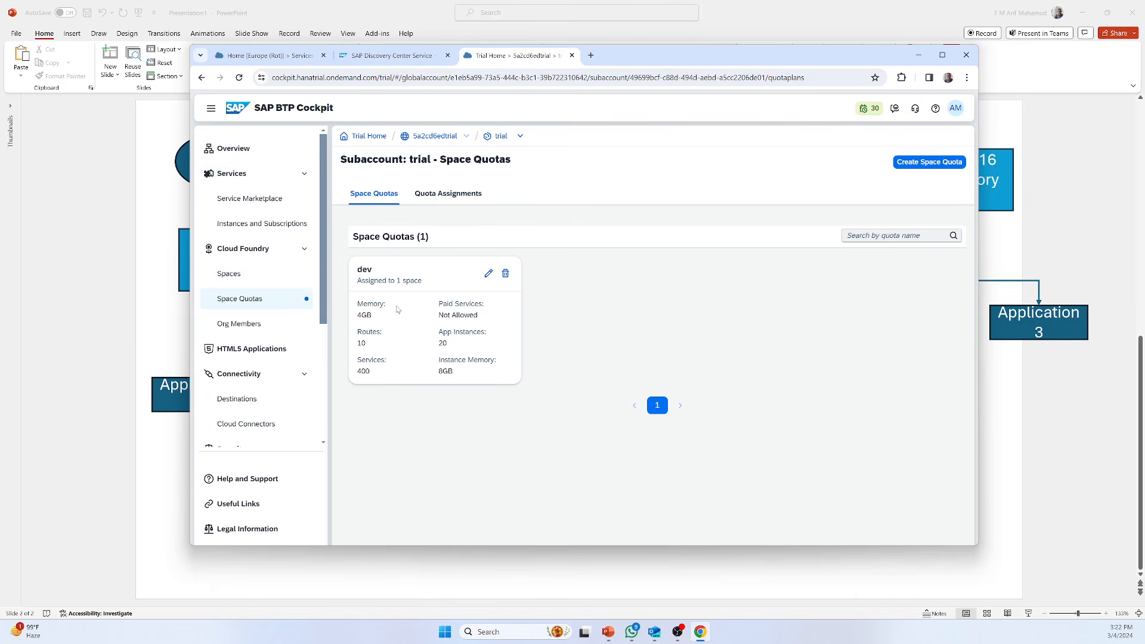
pyautogui.click(244, 279)
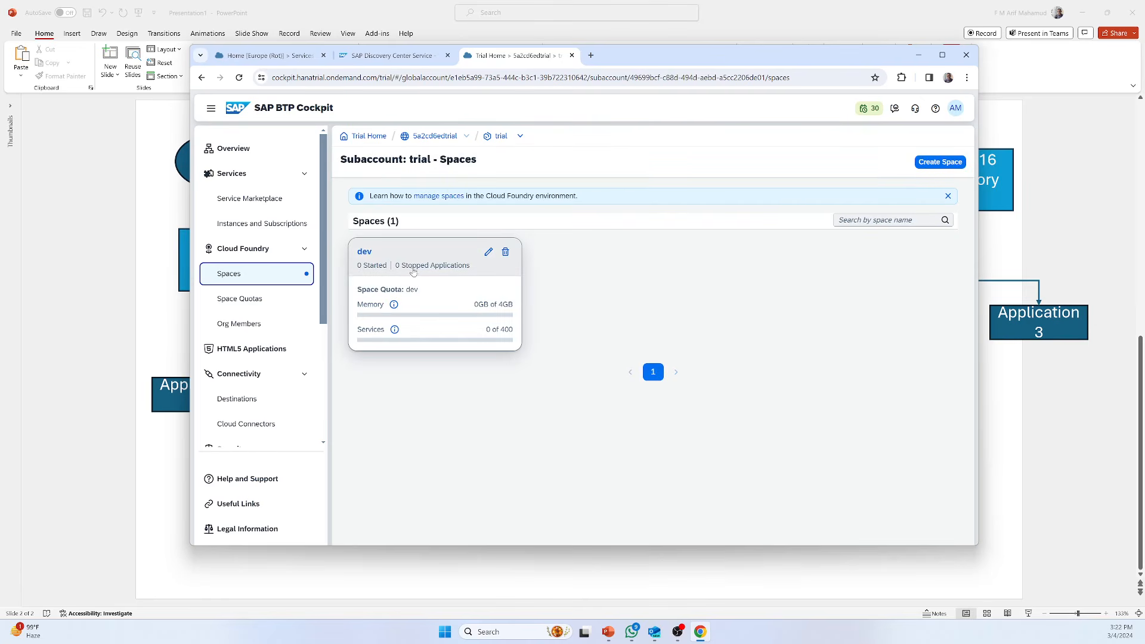
pyautogui.click(428, 289)
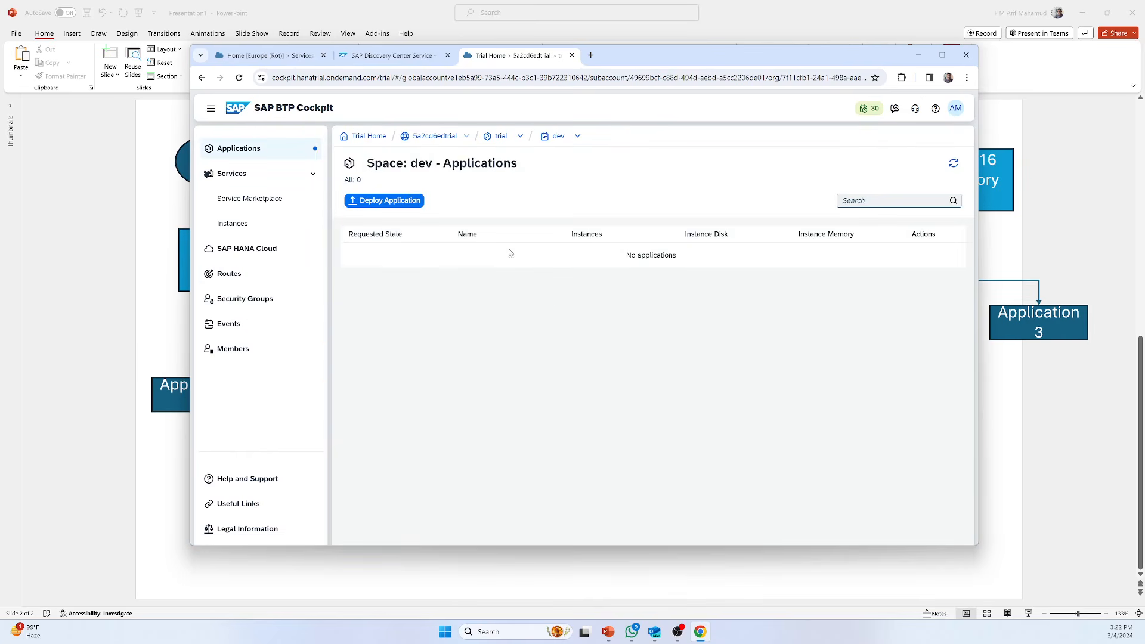
pyautogui.moveTo(636, 55); pyautogui.dragTo(875, 56)
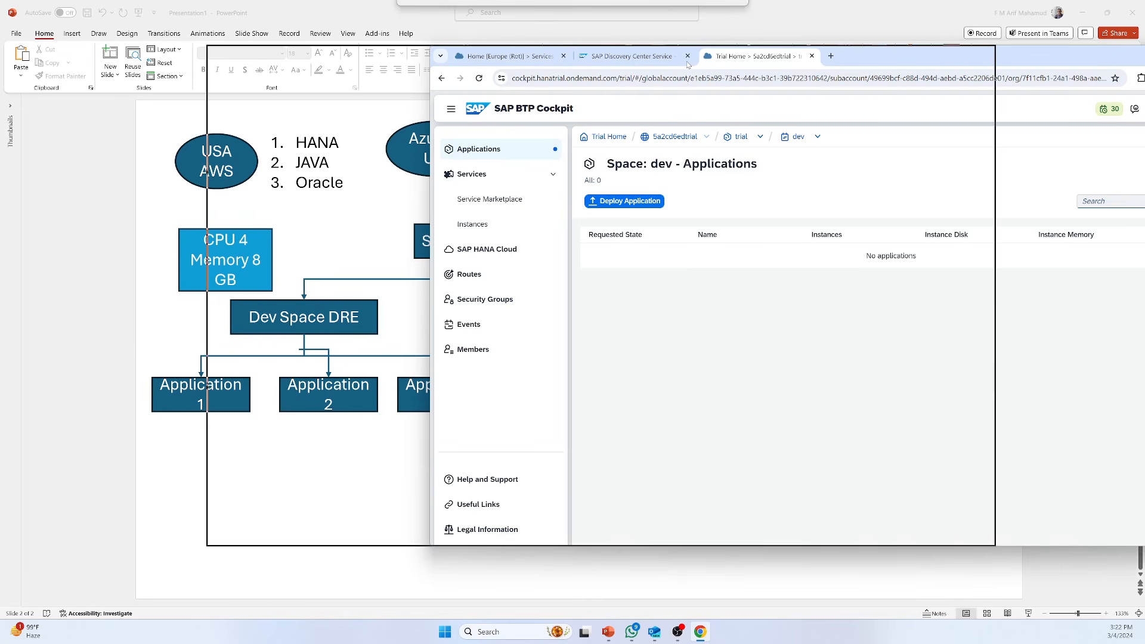
pyautogui.moveTo(911, 65); pyautogui.dragTo(687, 64)
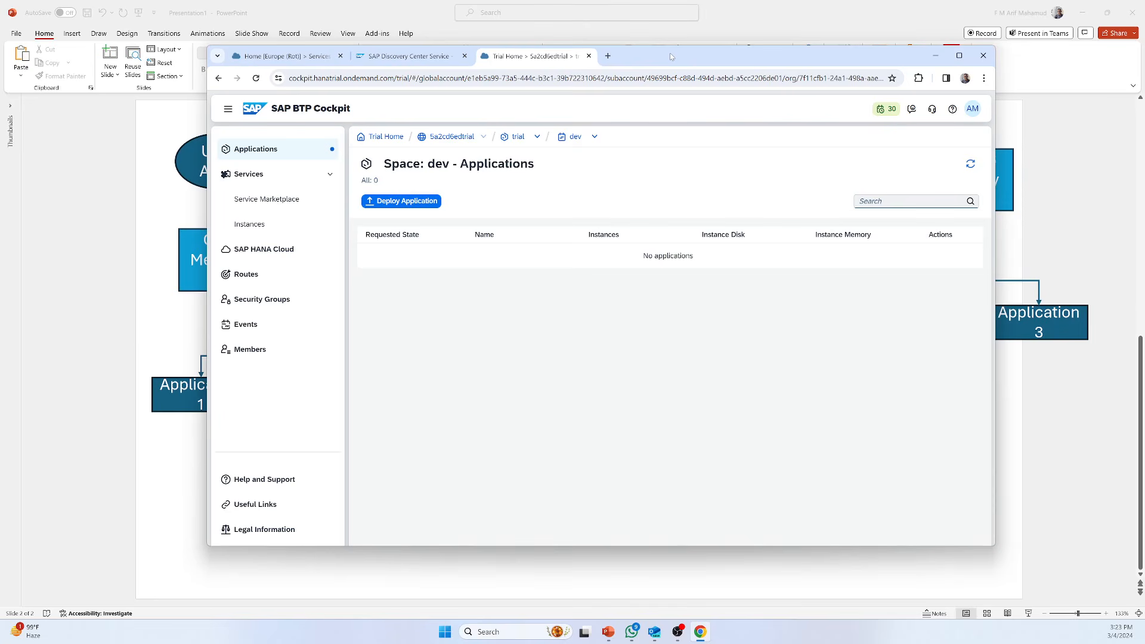
pyautogui.moveTo(670, 62); pyautogui.dragTo(700, 64)
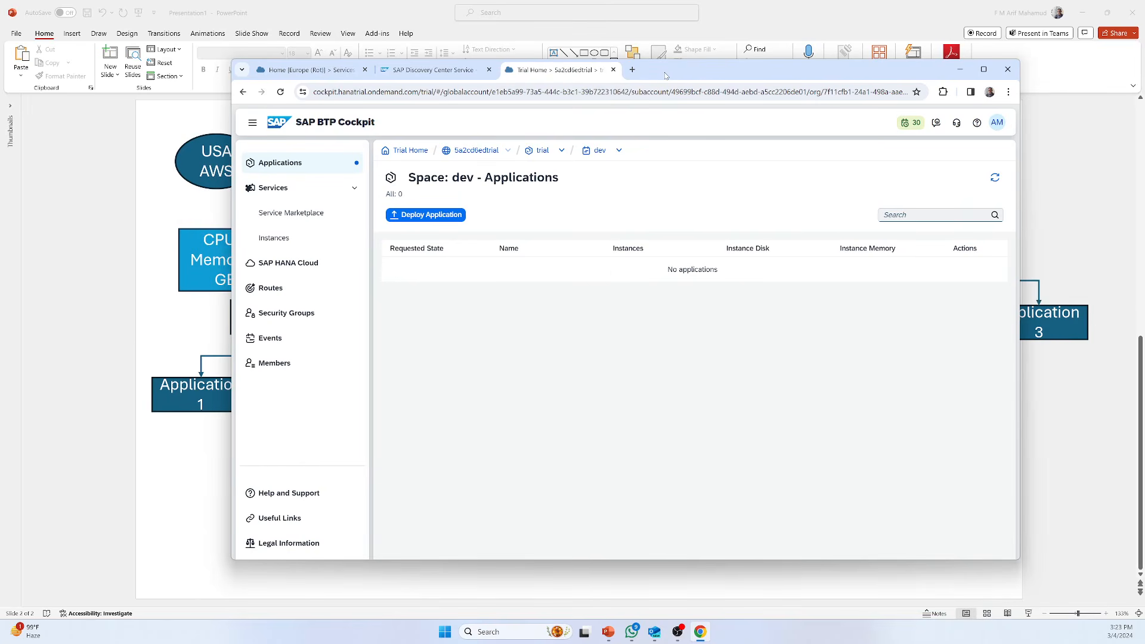